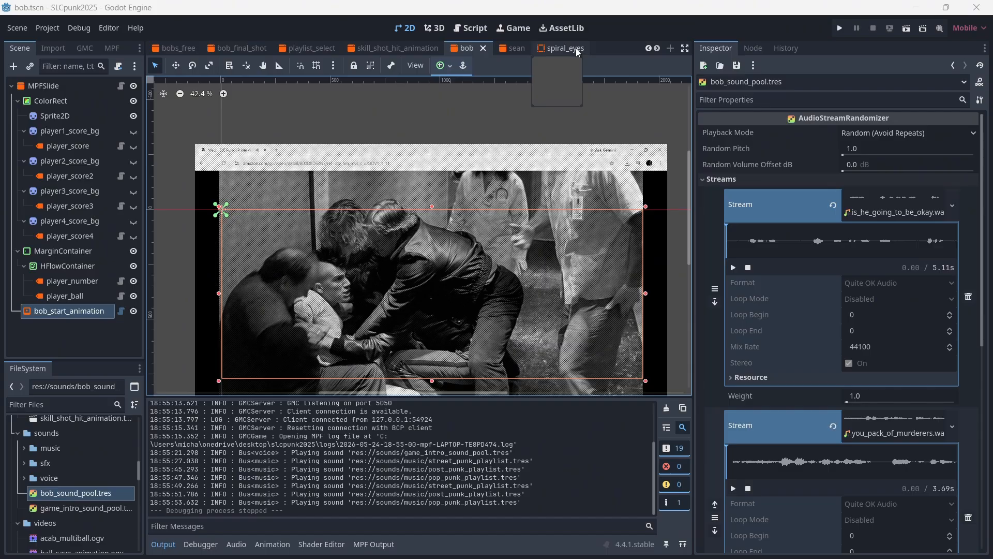
Look through the open playlist_select and skill_shot_hit_animation scenes, then return to the bob scene.
left_click(234, 48)
left_click(314, 48)
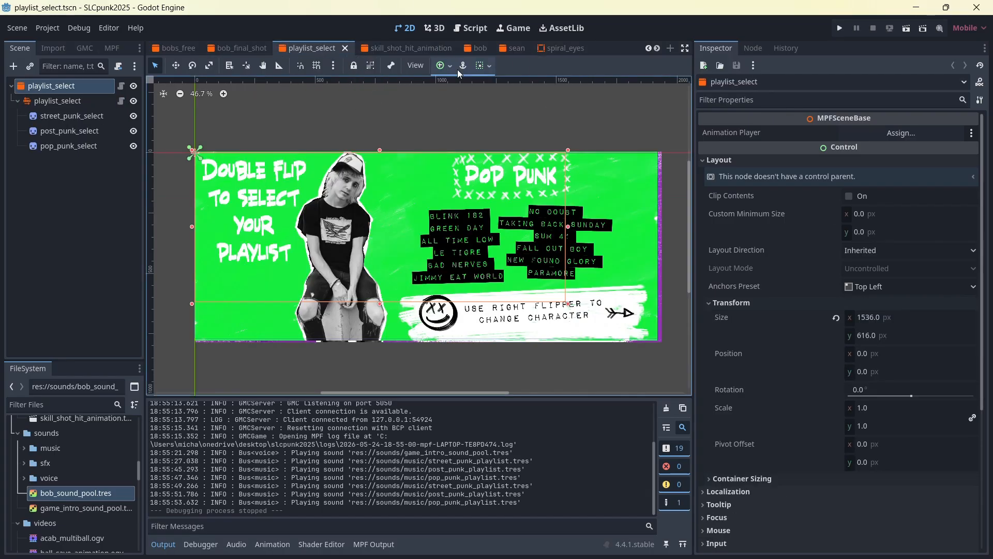
left_click(393, 48)
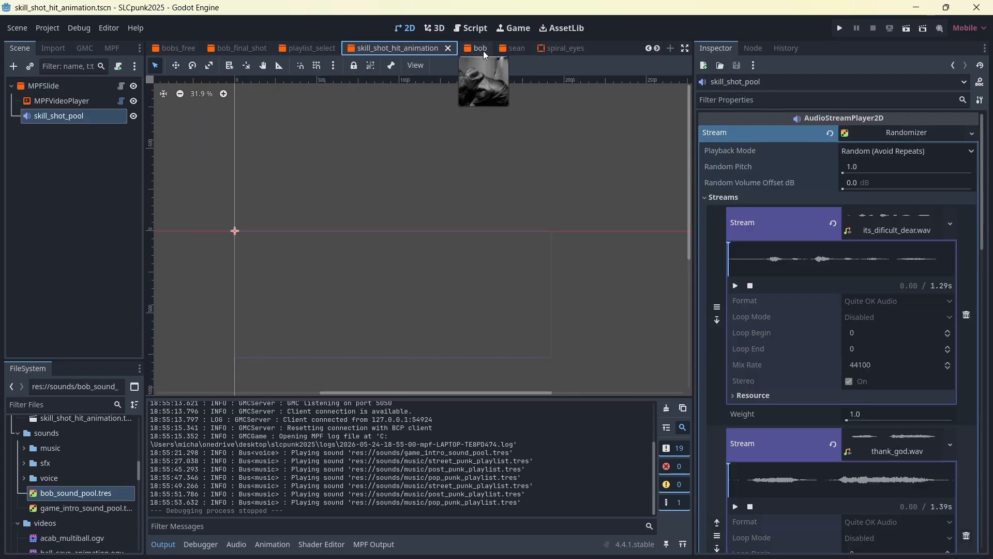
left_click(481, 49)
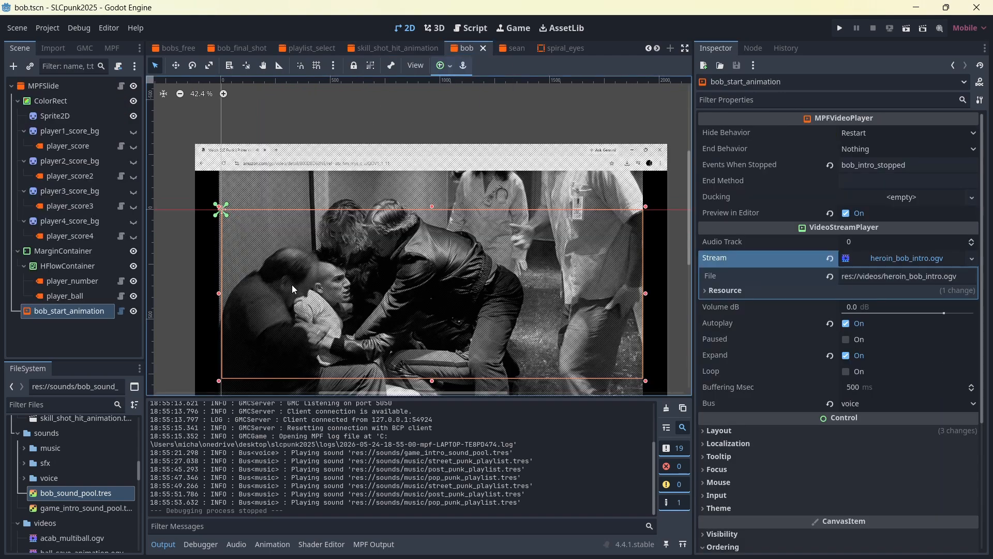
Create a new AudioStreamRandomizer resource.
left_click(704, 67)
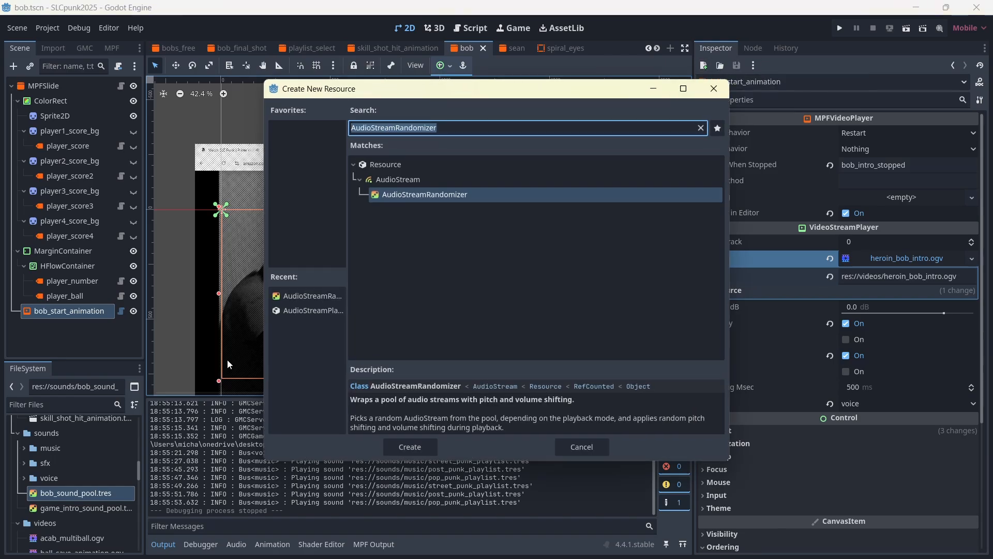
left_click(307, 298)
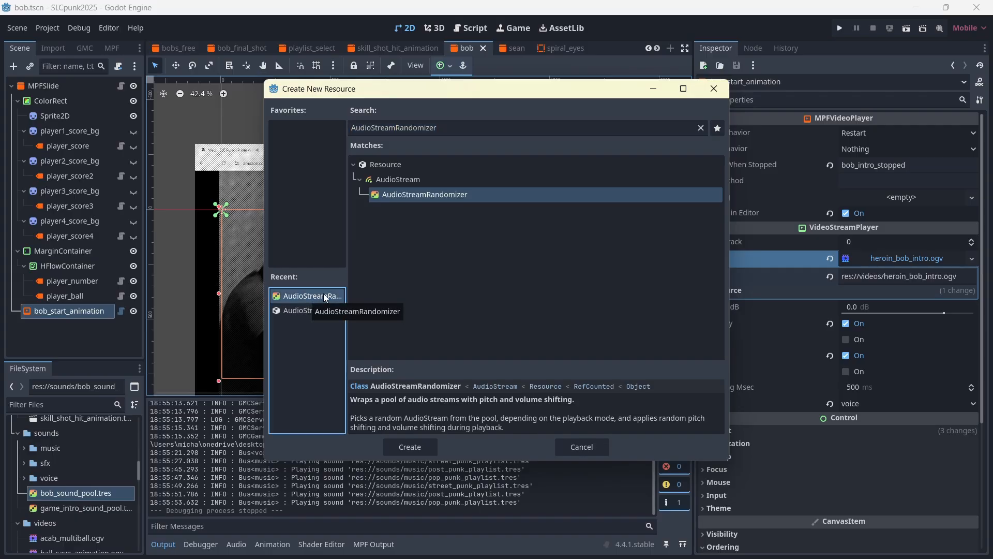
double_click(306, 298)
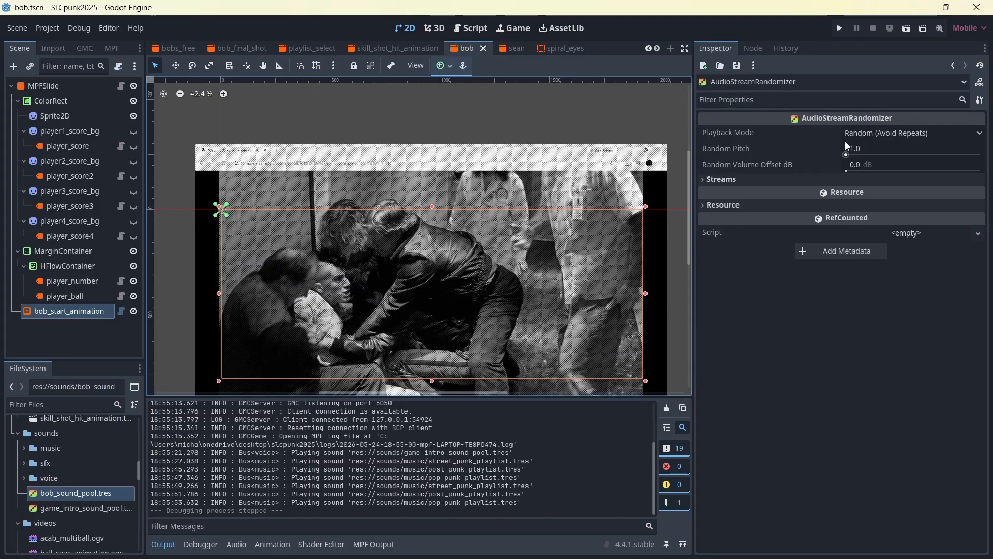
Add a first stream element to the randomizer, load fuck_you2.wav from res://sounds/voice into it, and preview the sound.
left_click(721, 179)
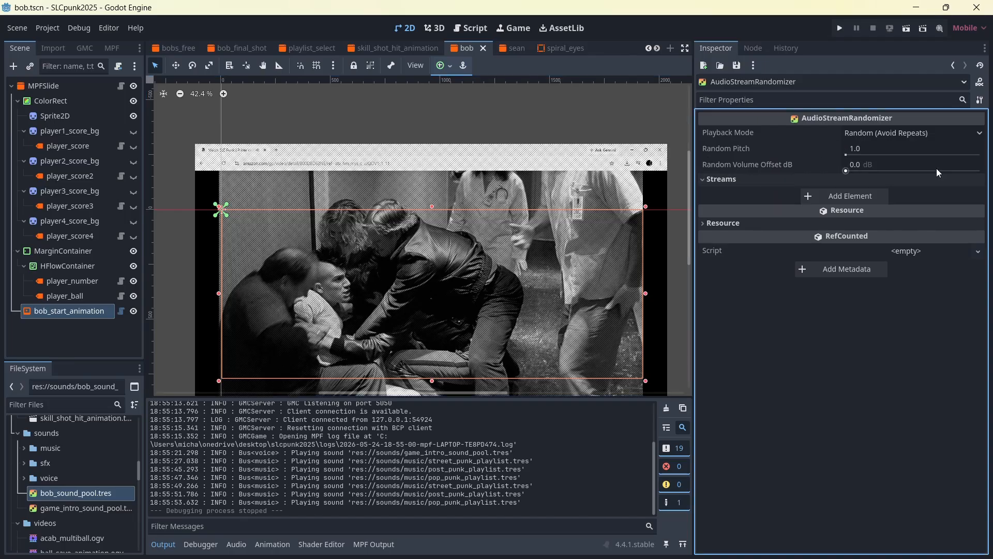
left_click(833, 196)
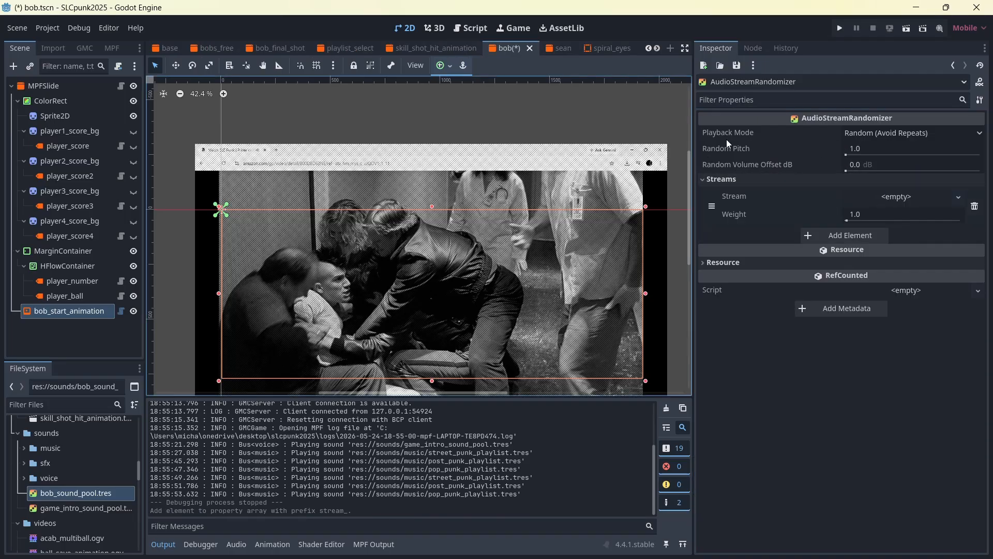
left_click(907, 199)
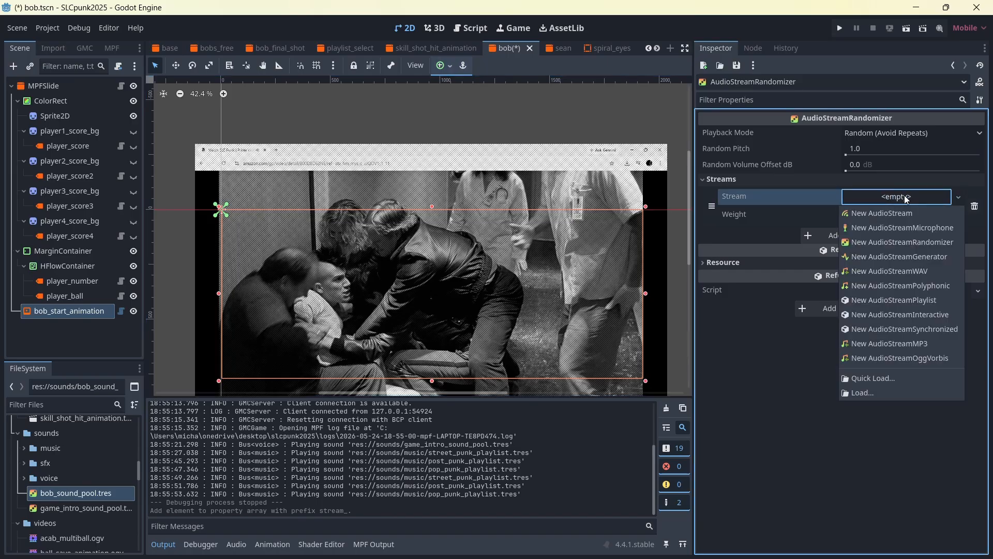
left_click(864, 393)
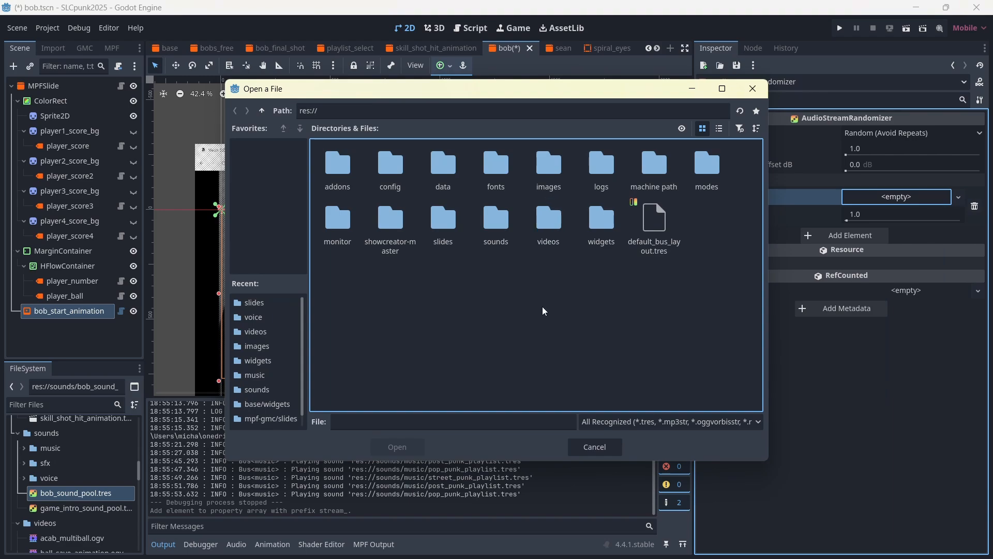
double_click(502, 233)
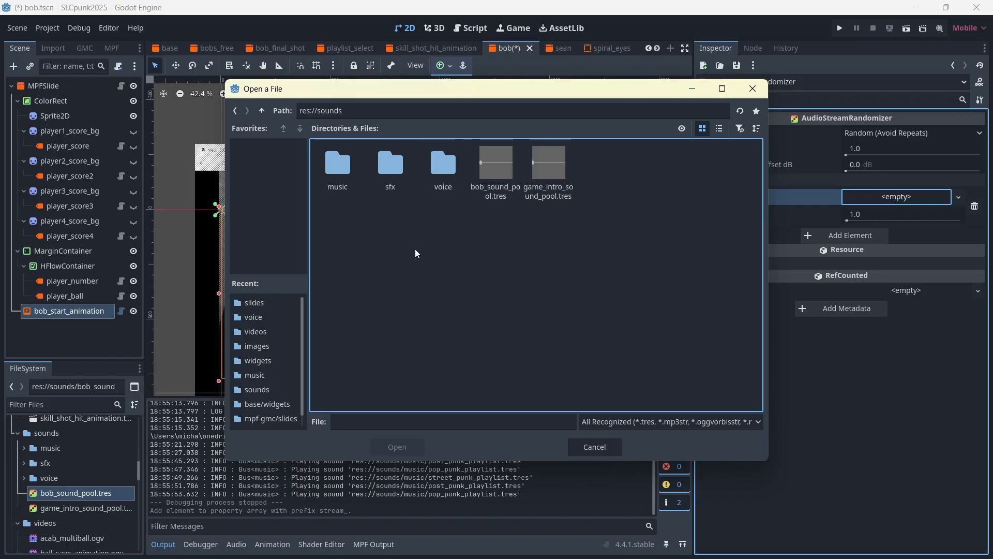
double_click(447, 168)
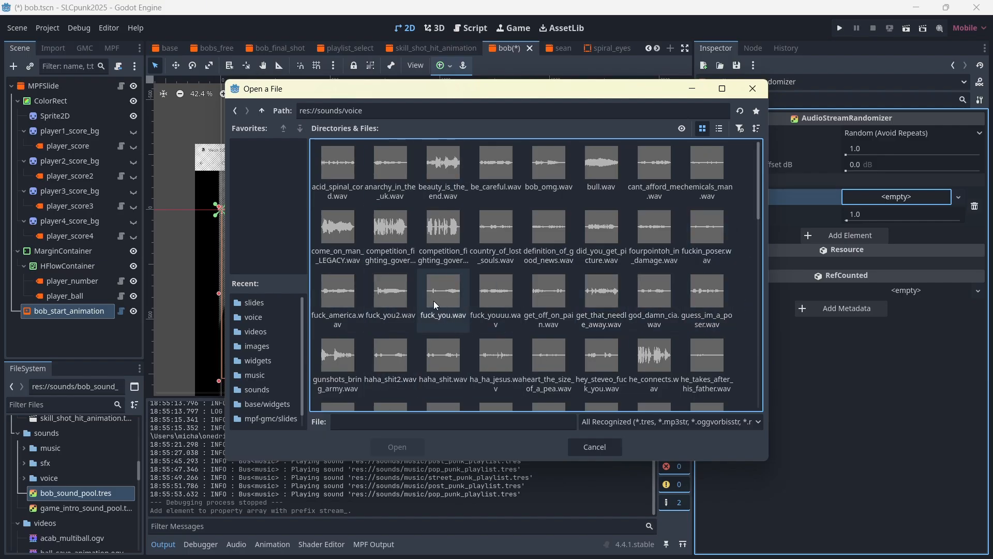
left_click(398, 298)
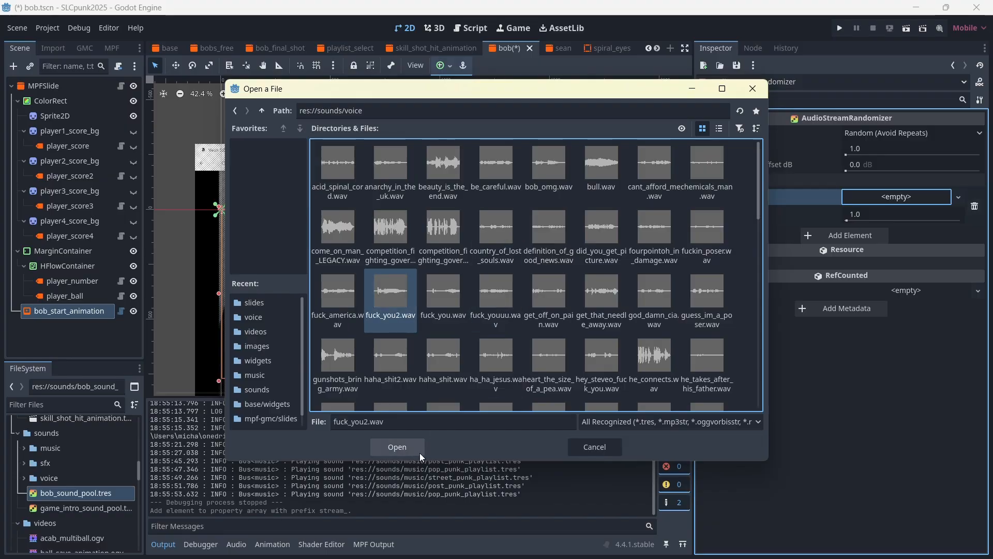
left_click(399, 448)
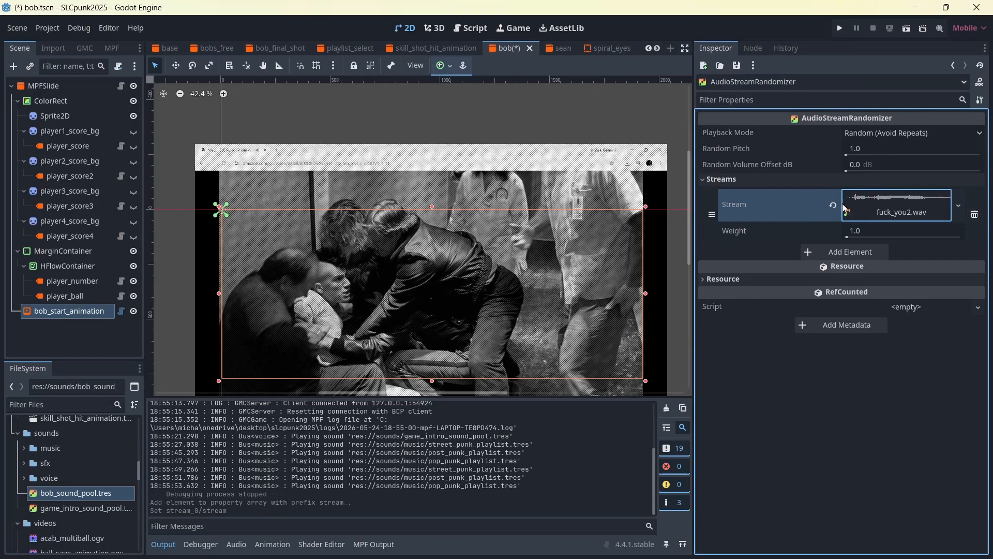
left_click(861, 204)
left_click(726, 268)
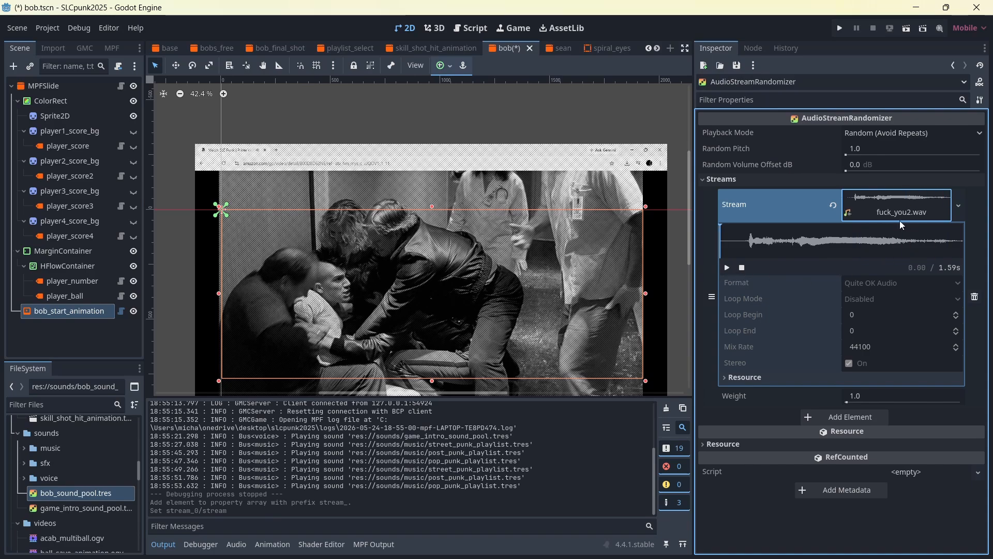
Add a second stream element to the randomizer and load fuck_you.wav from res://sounds/voice into it.
left_click(847, 417)
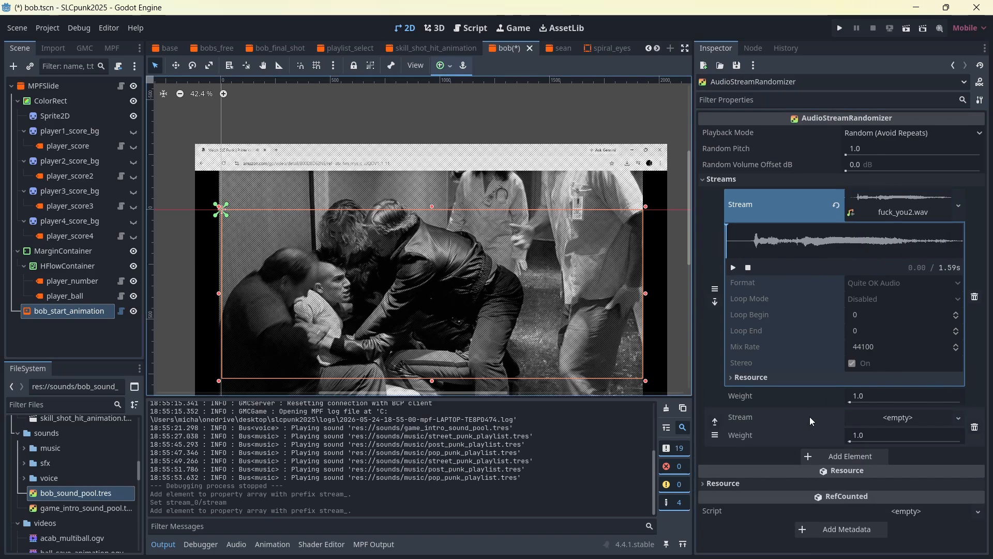
left_click(920, 420)
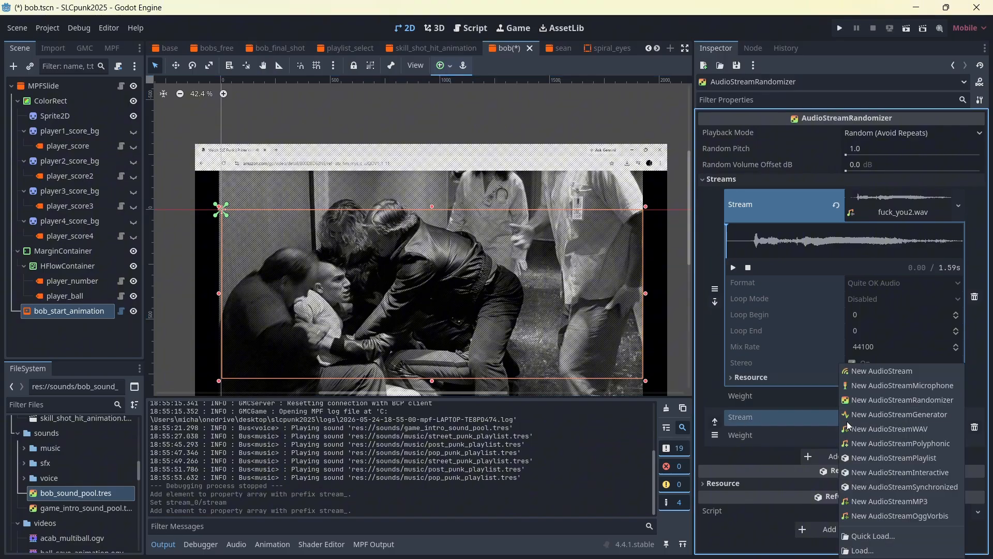
left_click(871, 554)
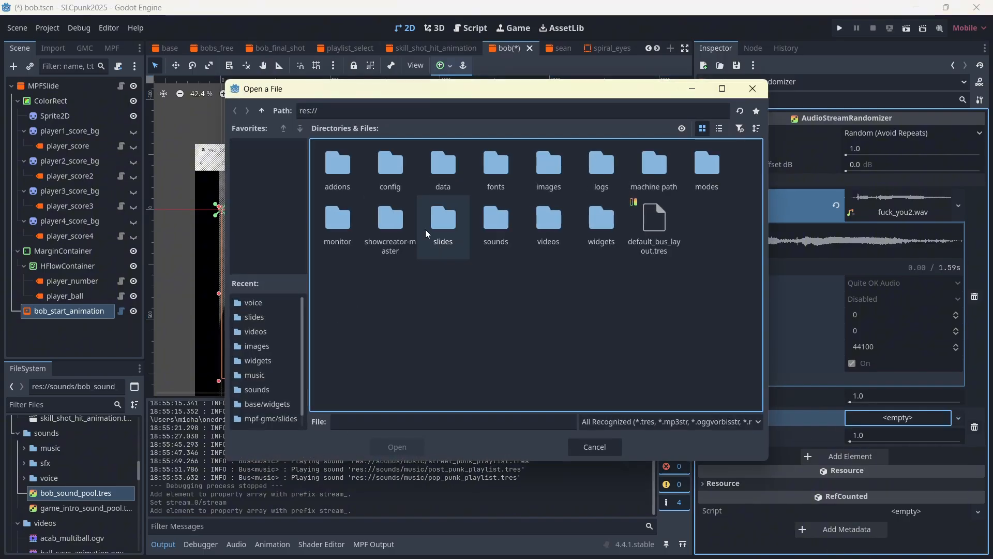
double_click(503, 226)
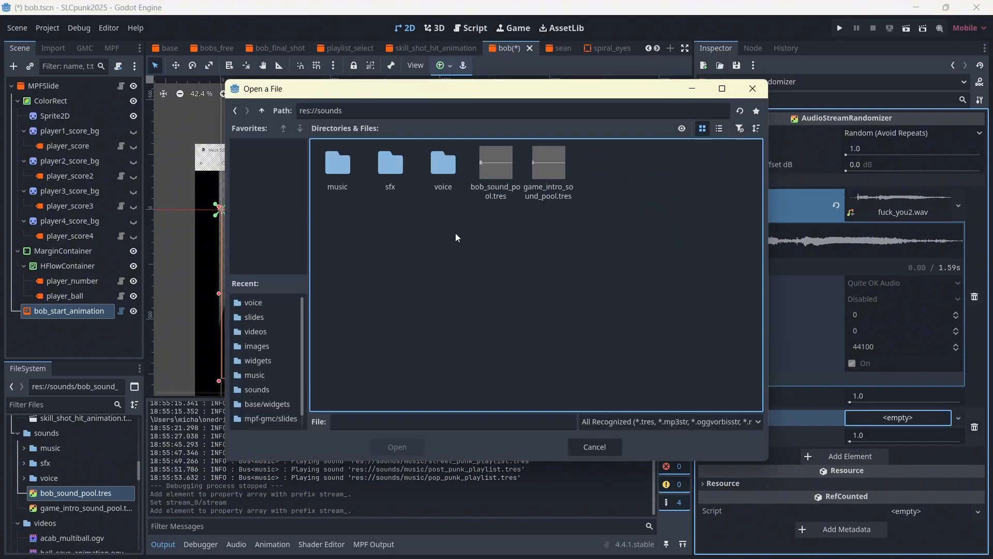
double_click(446, 176)
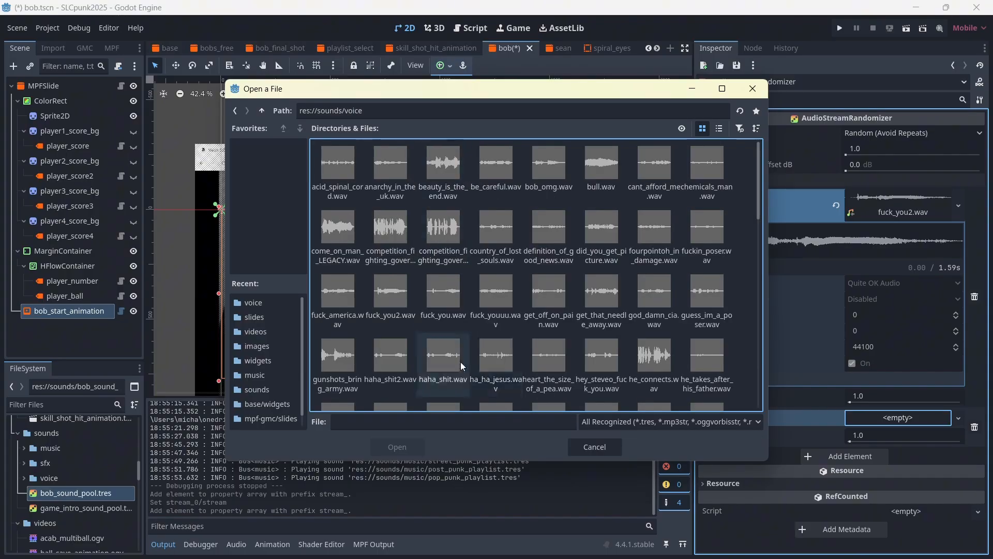
left_click(384, 293)
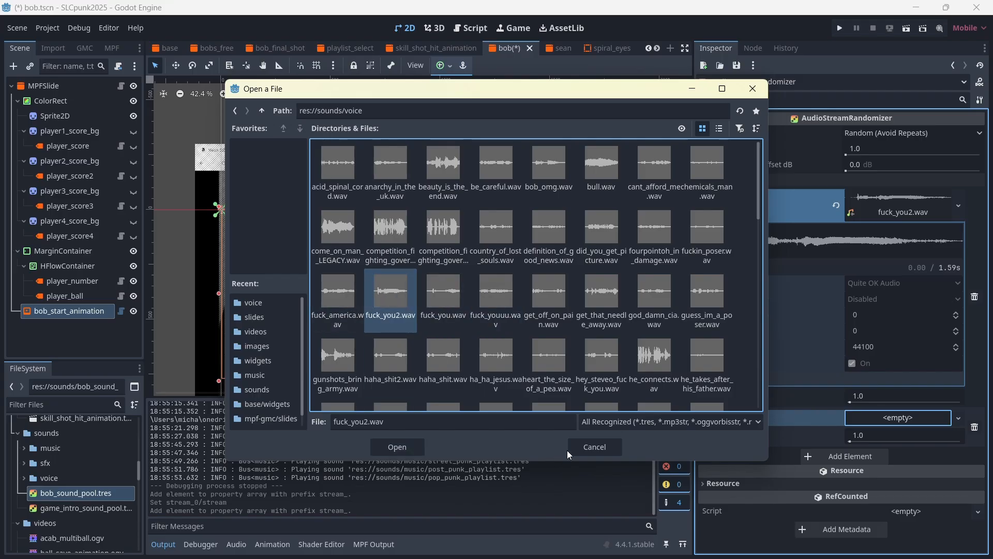
left_click(444, 289)
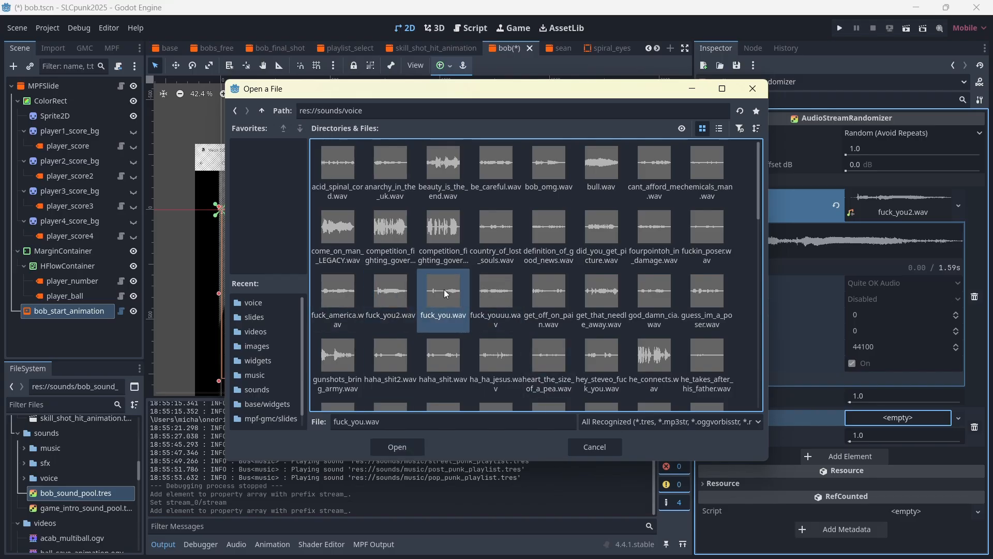
left_click(408, 450)
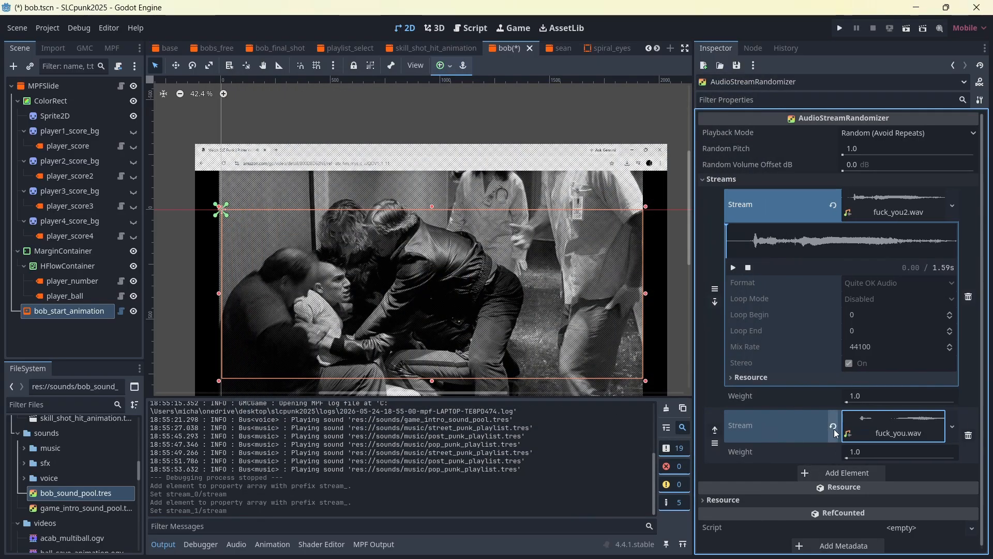
Examine the waveforms and audio properties of both streams in the randomizer, then collapse their details.
left_click(882, 434)
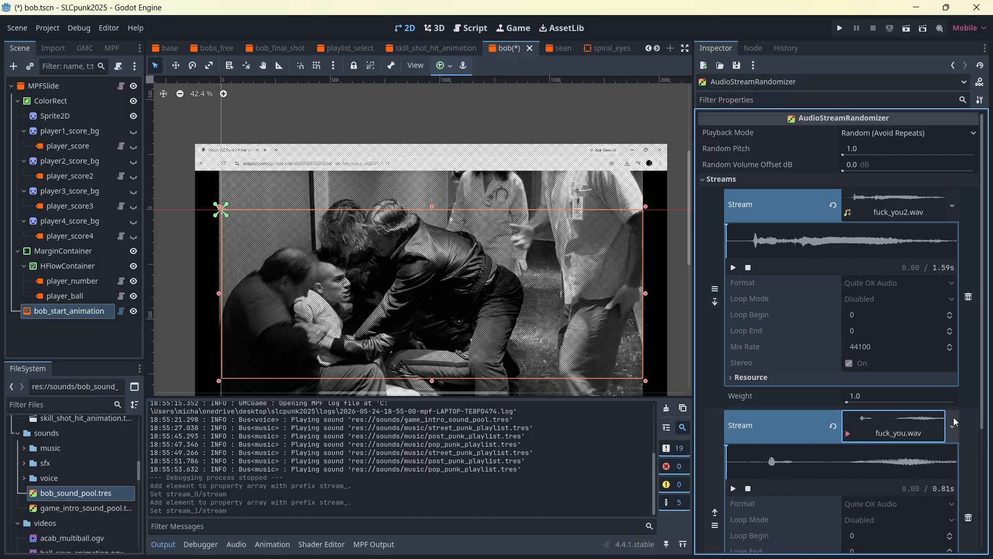
scroll(816, 355, "down", 3)
scroll(816, 355, "up", 3)
scroll(817, 355, "down", 3)
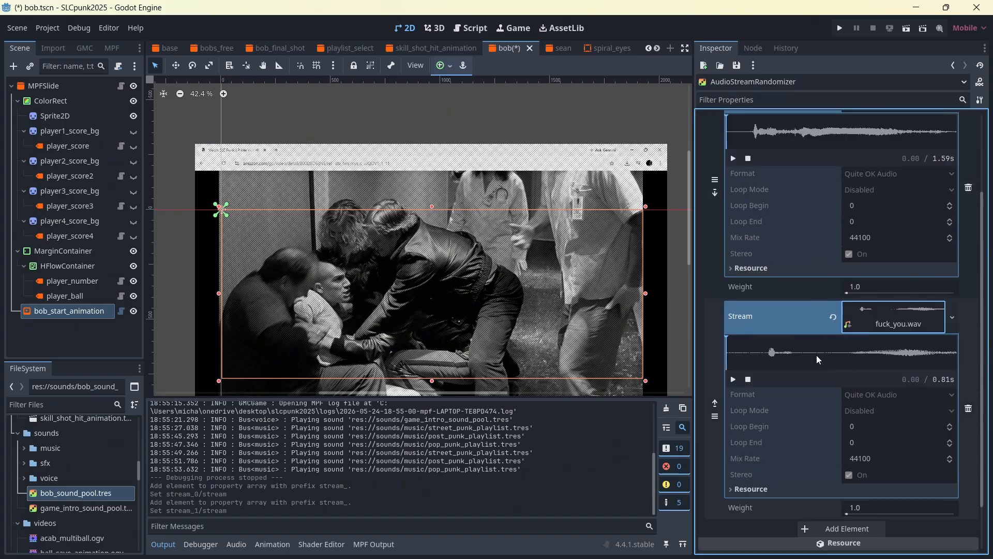
scroll(817, 355, "up", 3)
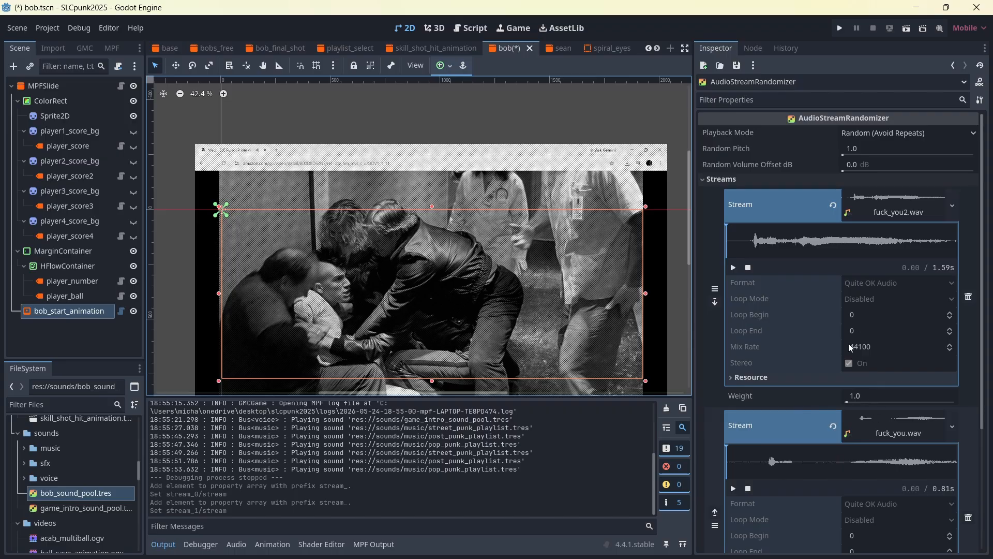
scroll(822, 326, "down", 3)
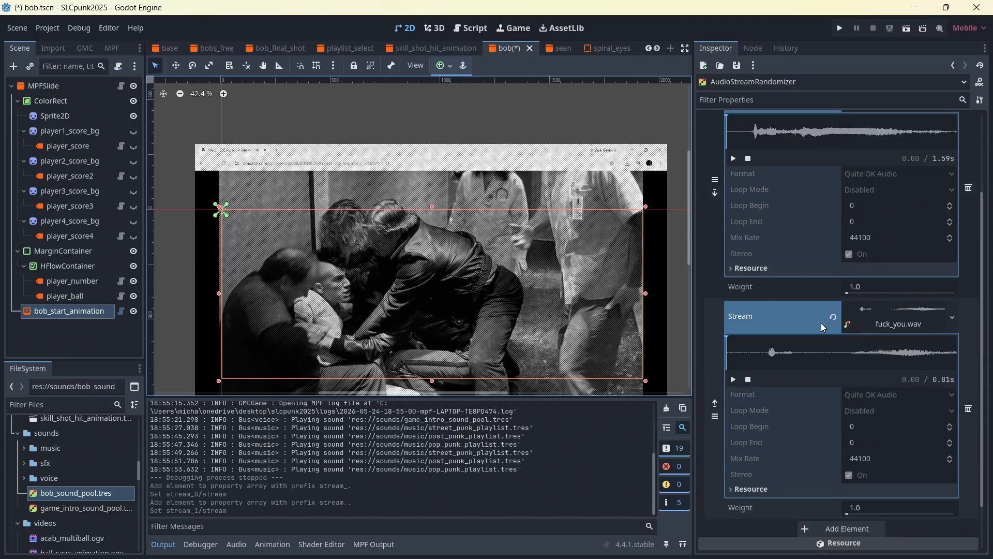
scroll(821, 323, "up", 3)
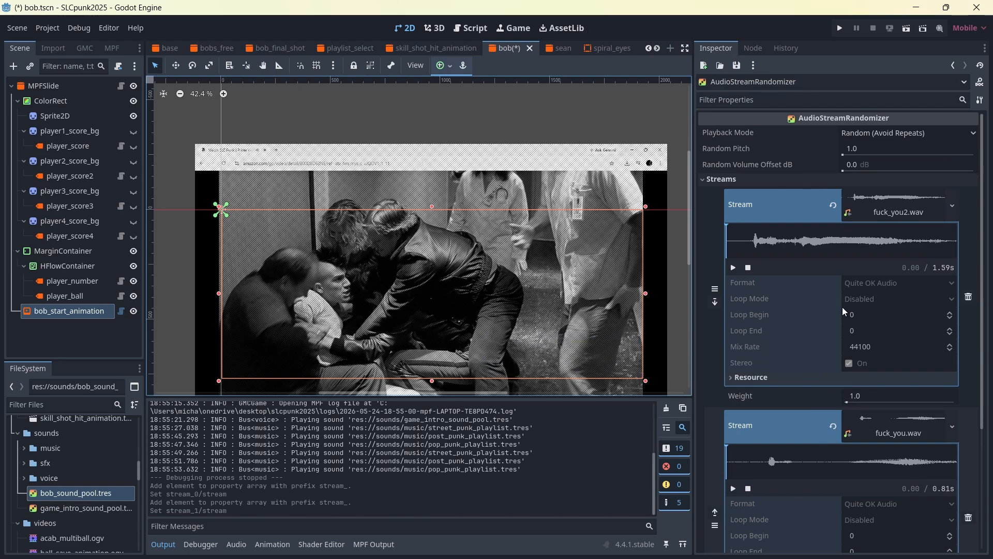
scroll(842, 307, "down", 3)
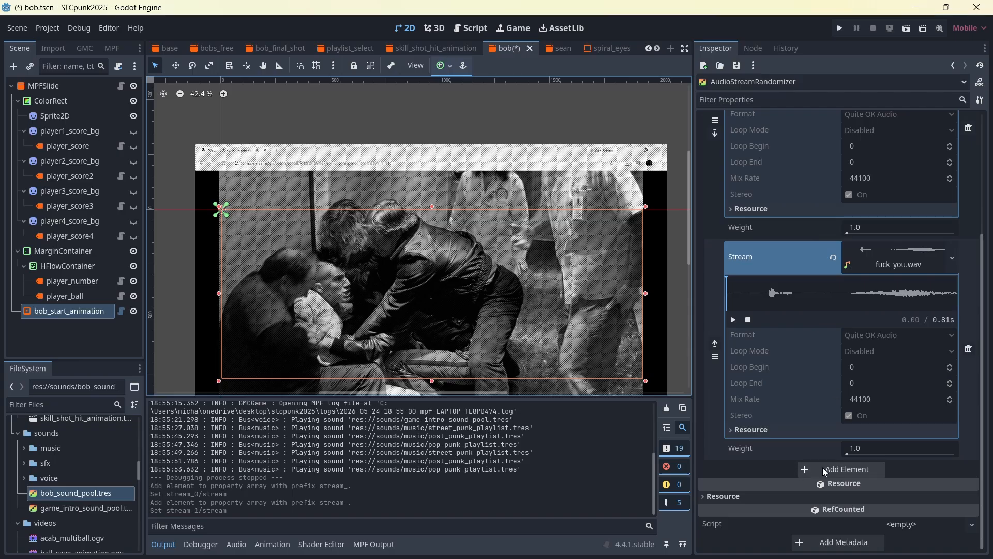
left_click(830, 470)
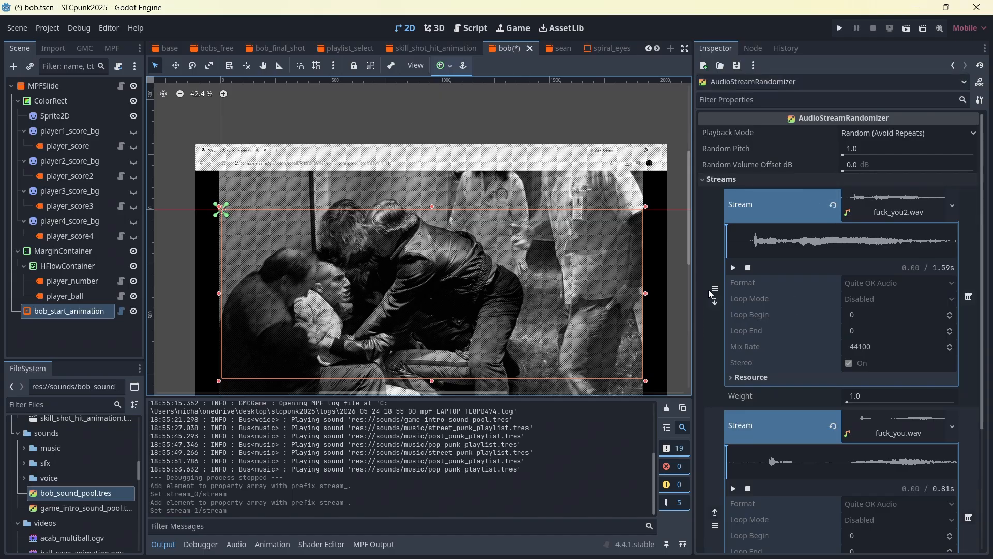
left_click(910, 208)
left_click(904, 263)
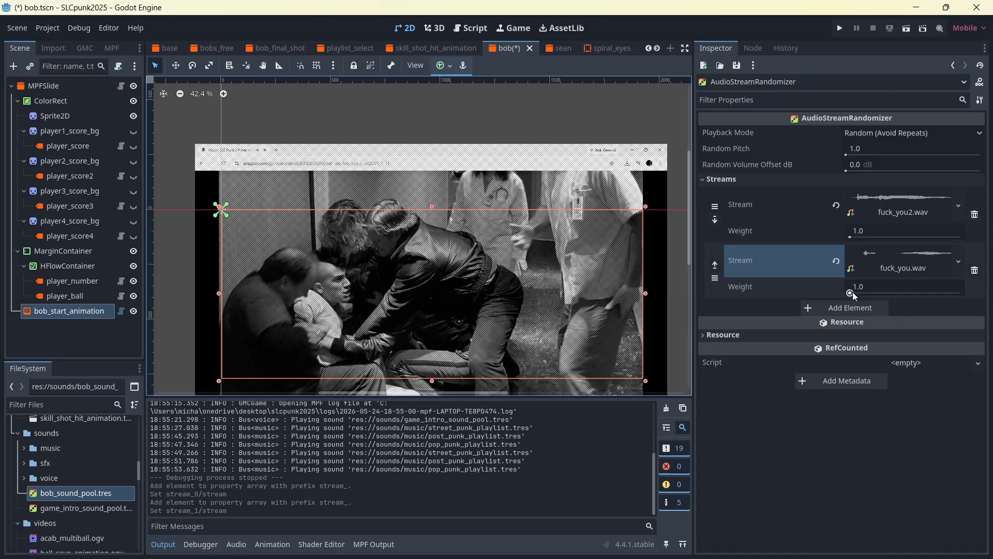
Set the weight of the fuck_you.wav stream to about 1.46 and expand the randomizer's Resource properties.
left_click_drag(851, 293, 875, 293)
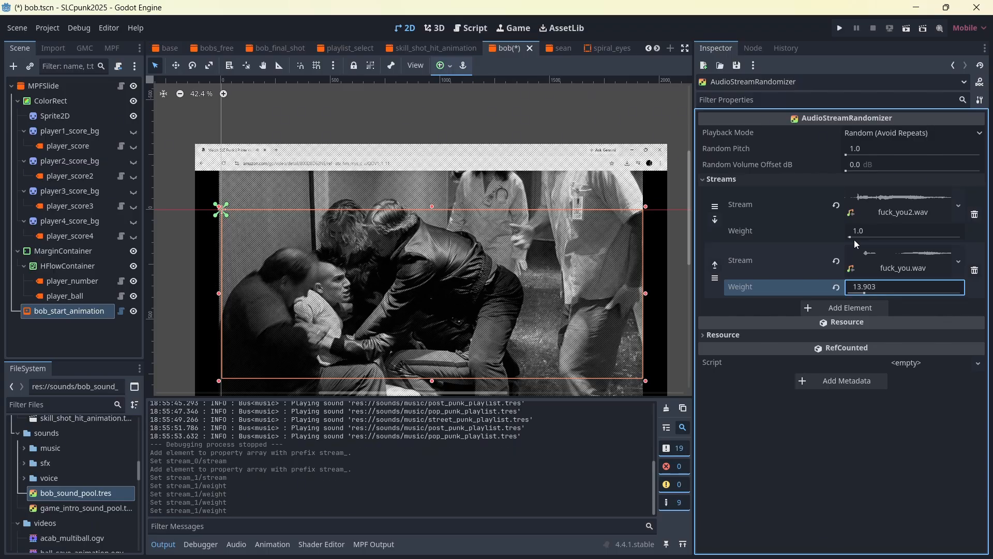
left_click_drag(864, 295, 868, 295)
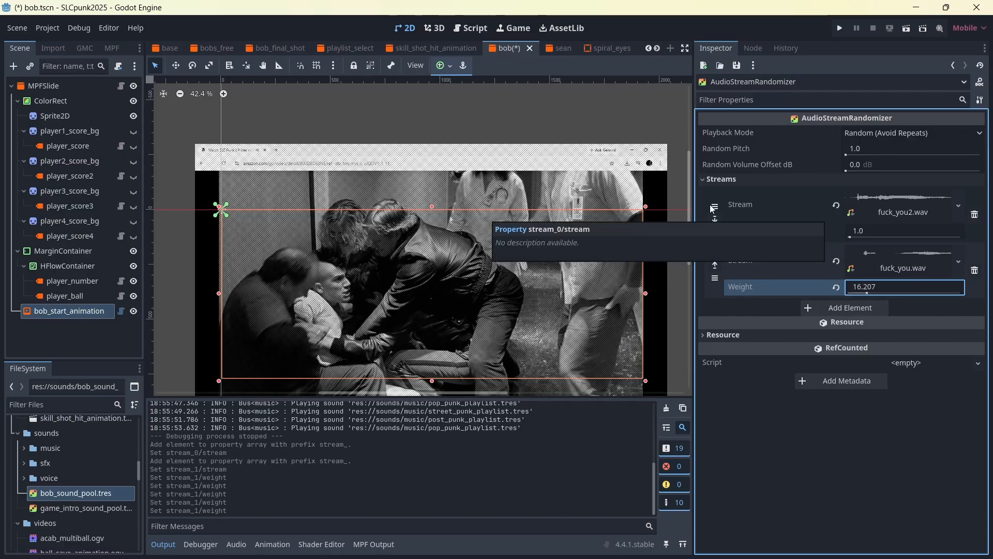
left_click_drag(871, 293, 850, 296)
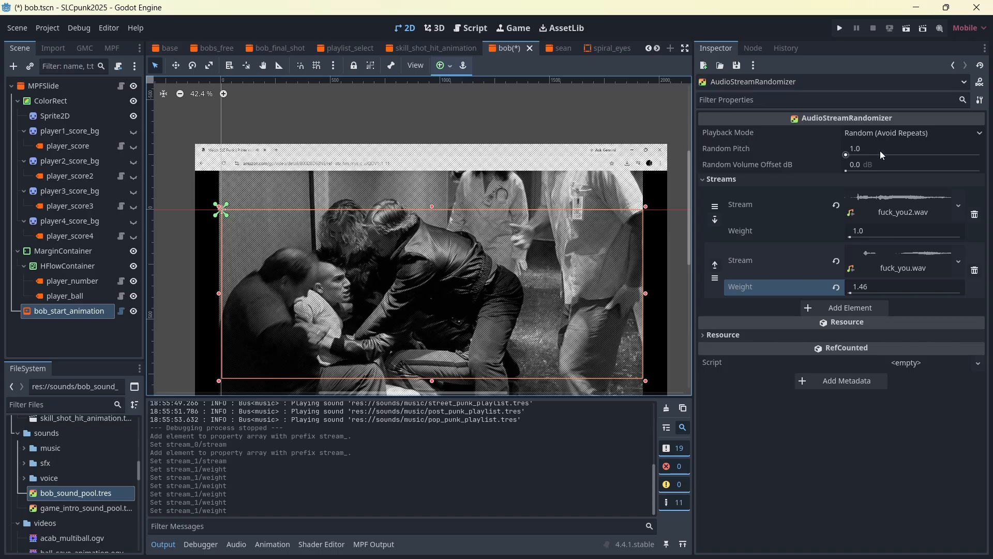
left_click(714, 339)
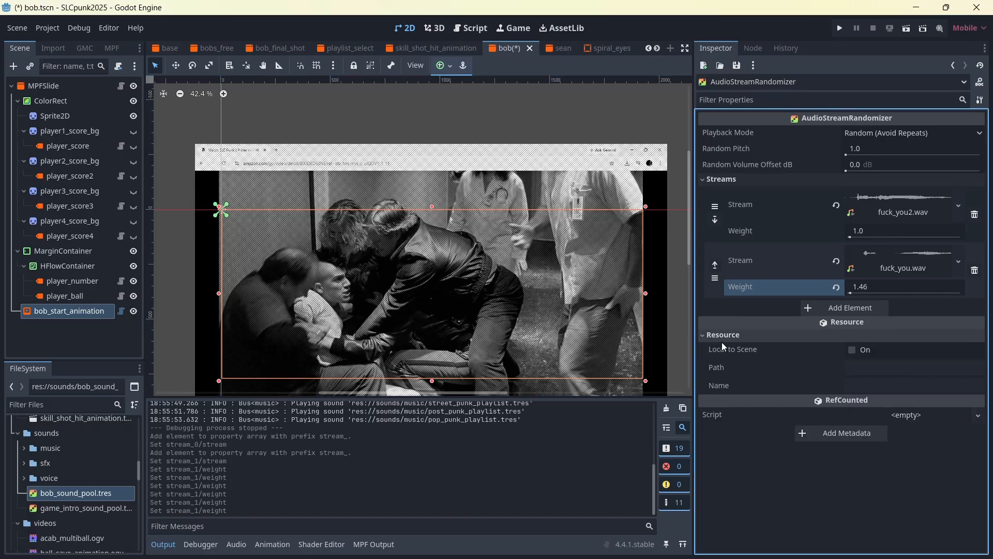
Collapse the randomizer's Resource properties and review the available Playback Mode options.
left_click(708, 333)
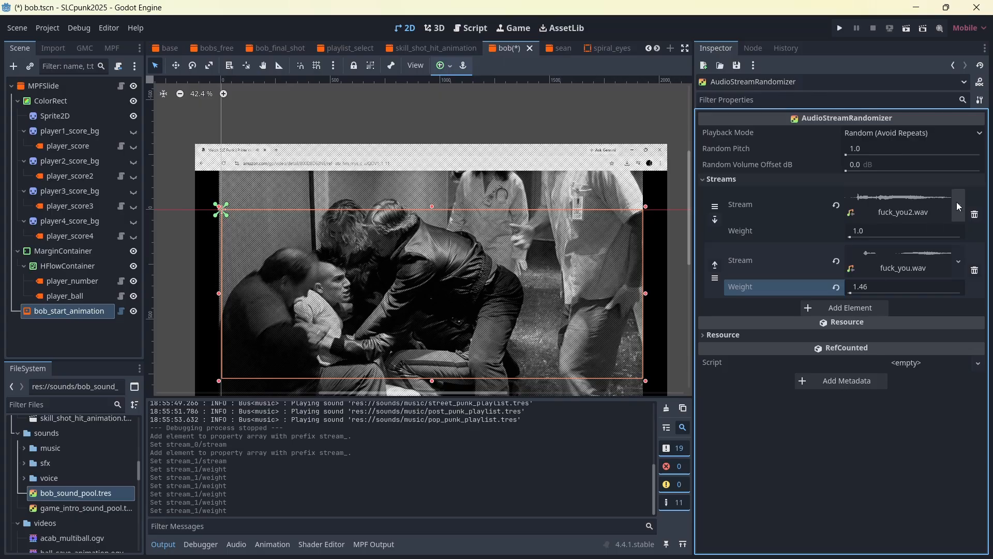
left_click(873, 134)
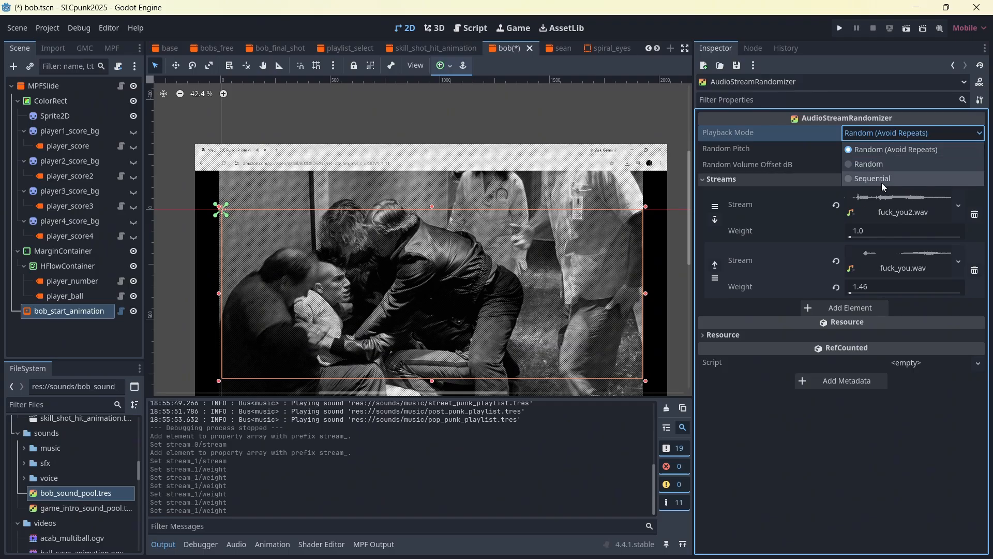
left_click(717, 222)
Reorder the randomizer's streams so that fuck_you.wav comes before fuck_you2.wav, and check the Playback Mode options again.
left_click(715, 220)
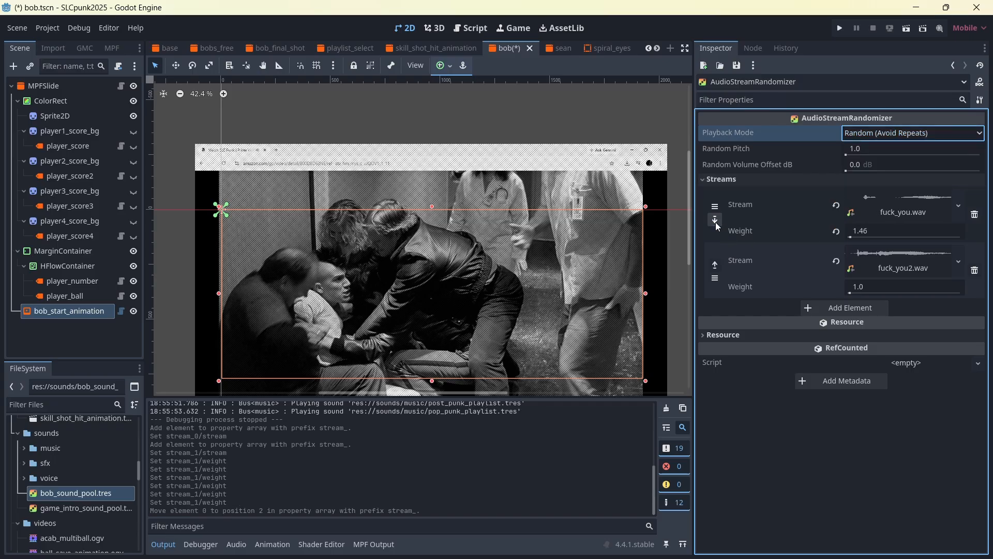
left_click(715, 222)
left_click(715, 222)
left_click(715, 222)
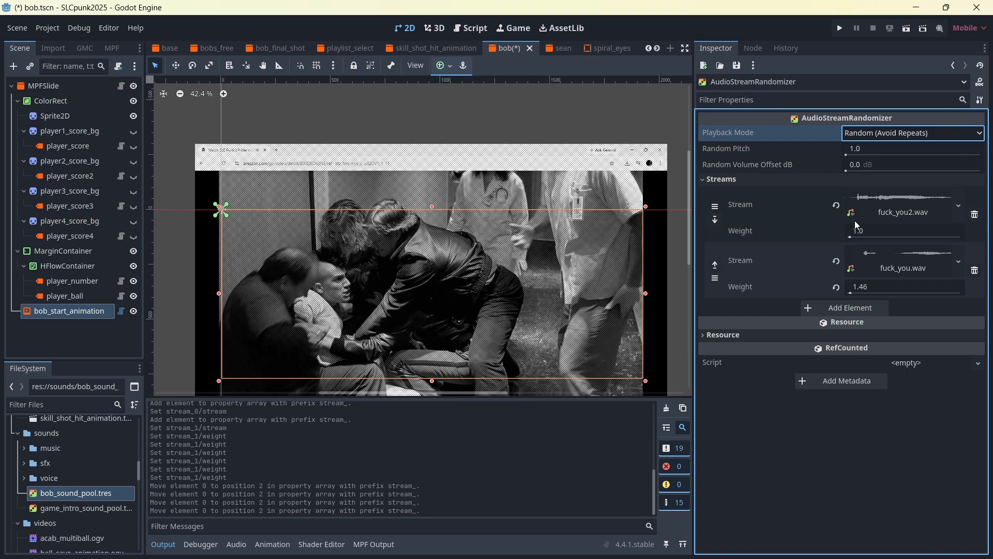
left_click(716, 222)
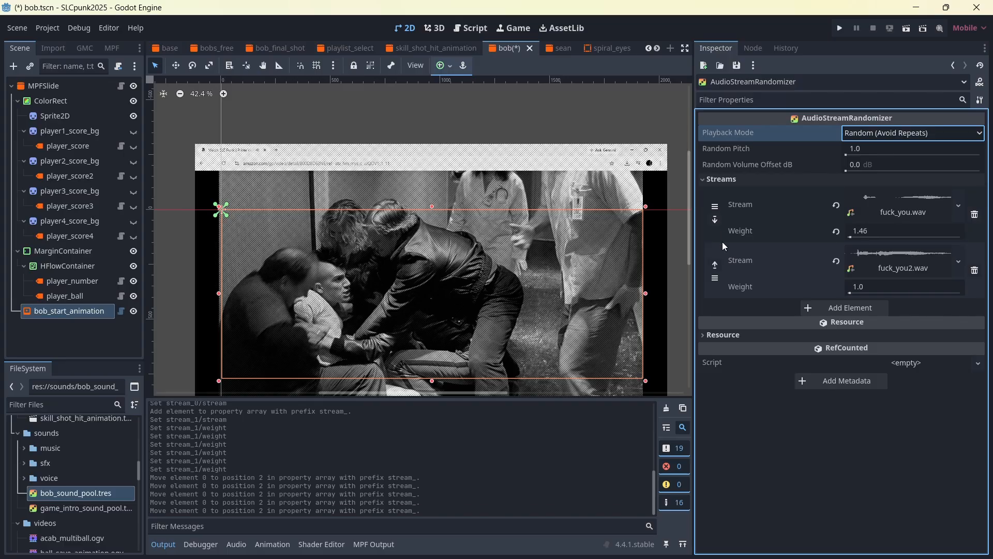
left_click(892, 135)
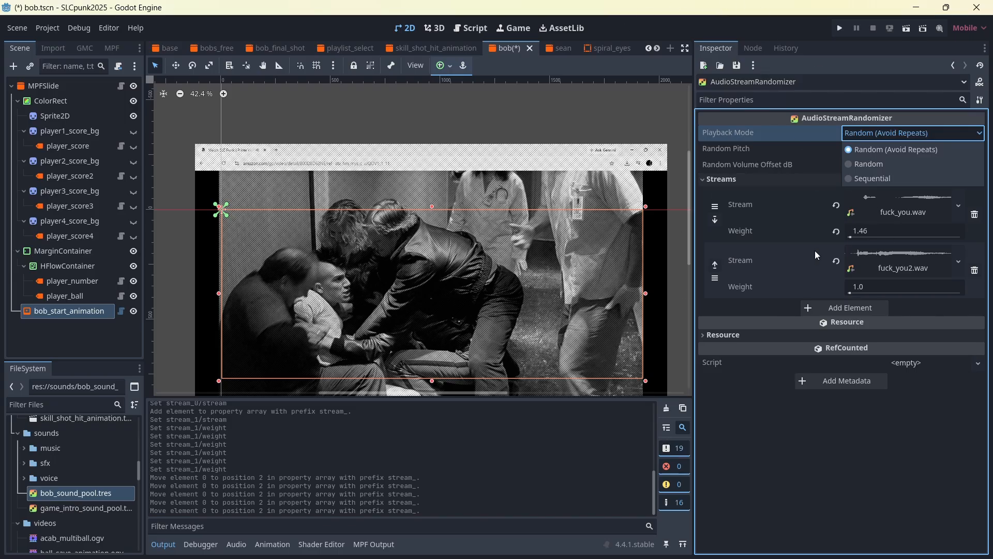
left_click(737, 70)
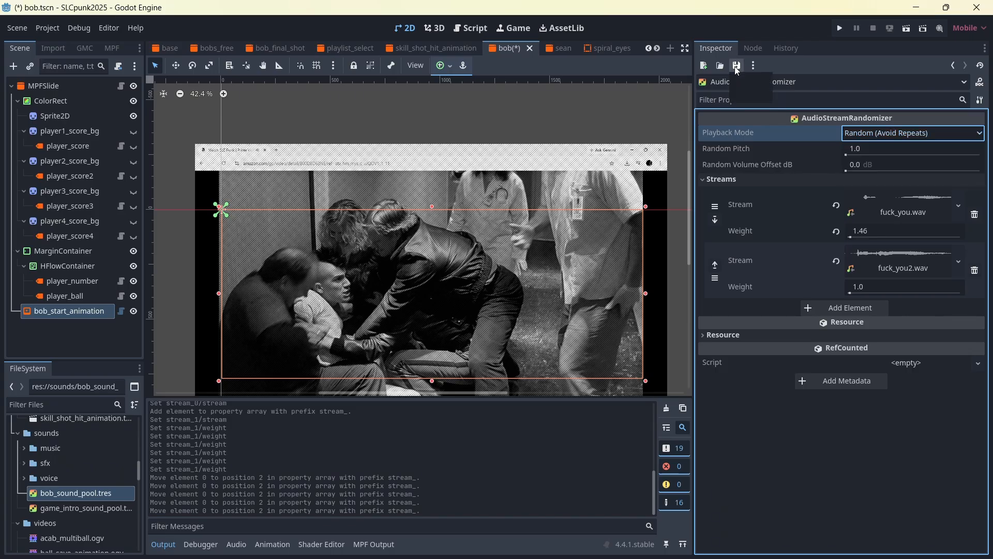
Start saving the randomizer under the file name fuck_you_pool.tres and choose res://sounds as its folder.
left_click(738, 67)
left_click(750, 95)
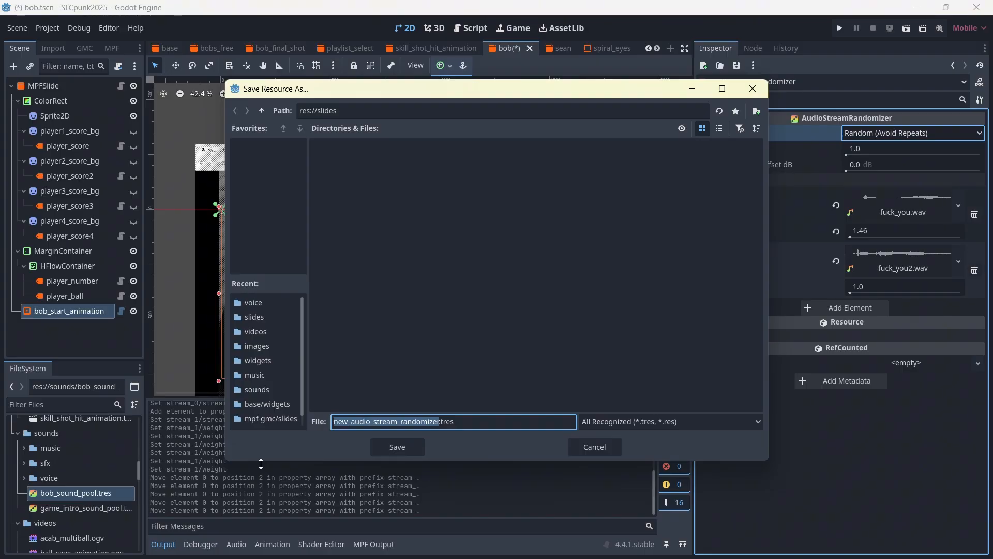
type("fuck_")
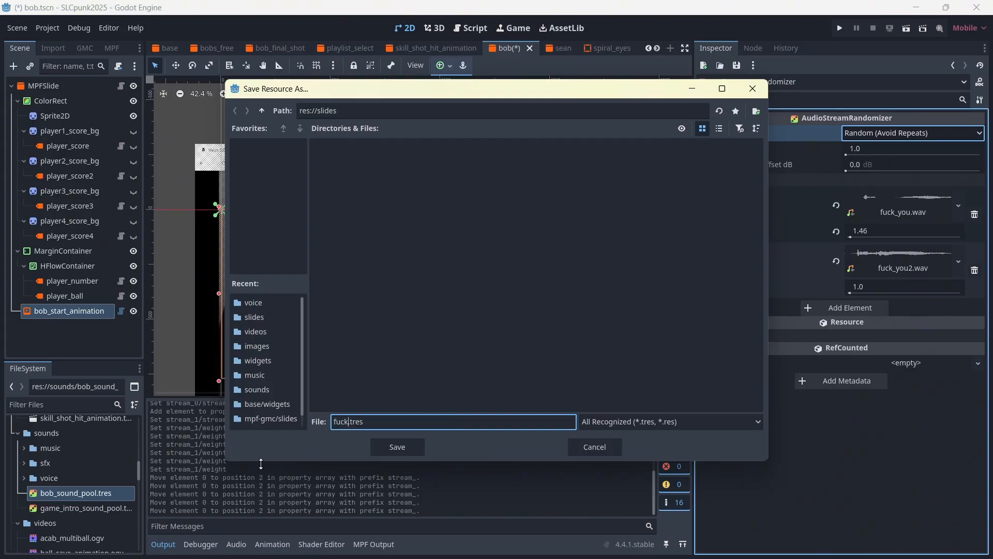
type("you_pool")
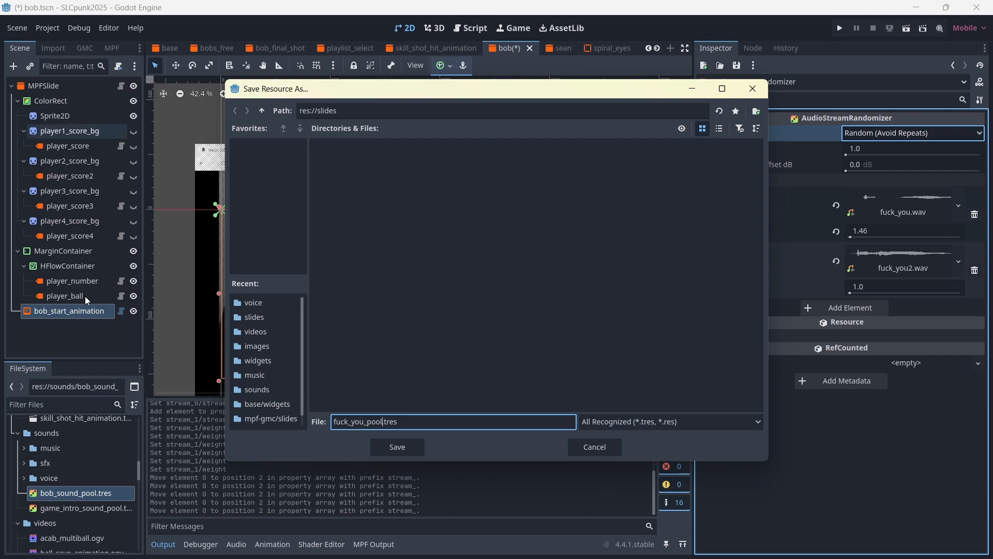
left_click(250, 393)
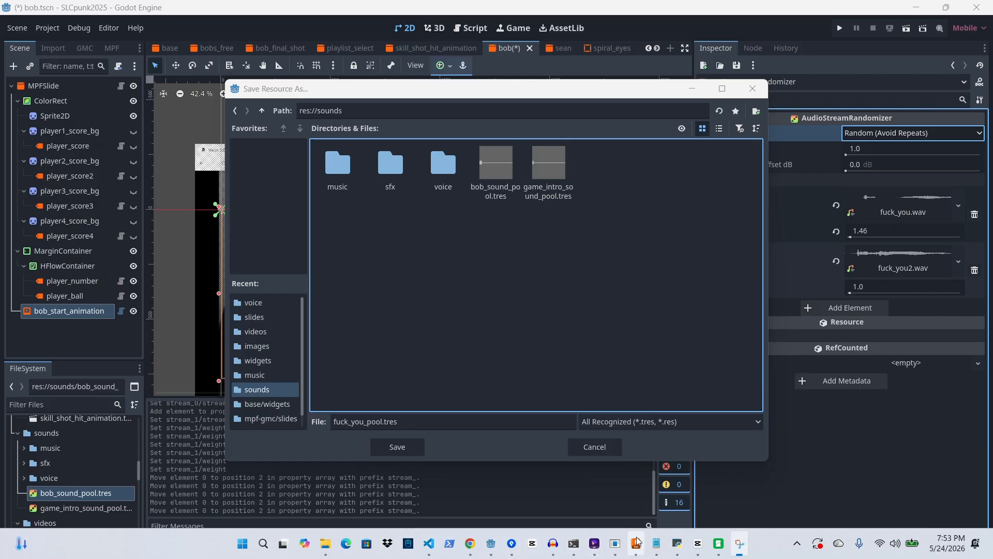
Switch to VS Code to examine the sound_player section of game_intro.yaml, then return to Godot and cancel the resource save.
mouse_move(495, 545)
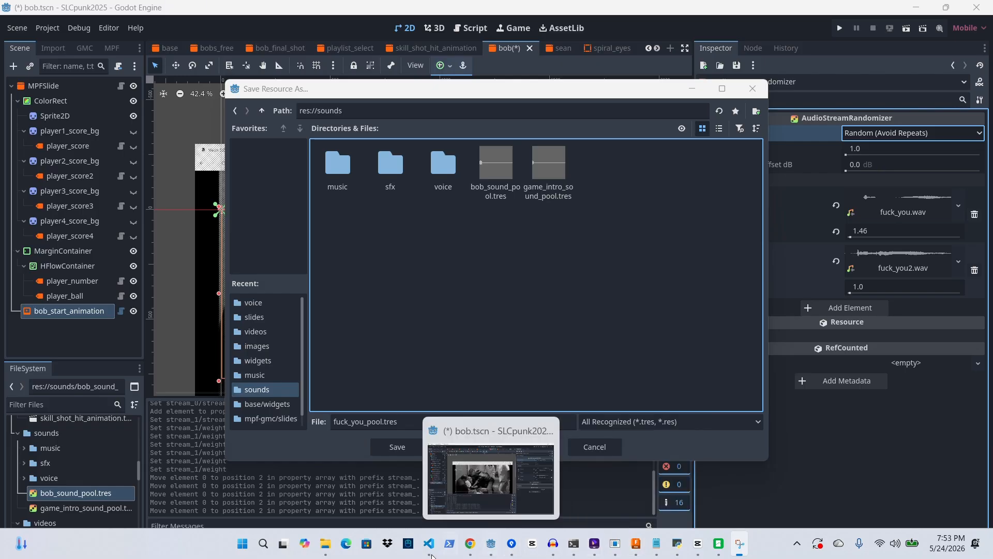
left_click(431, 547)
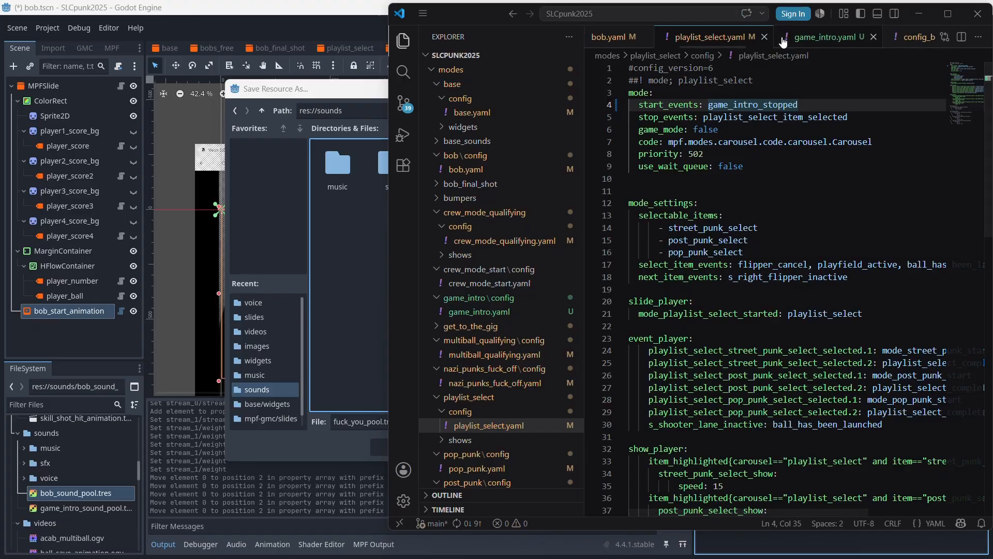
left_click(824, 36)
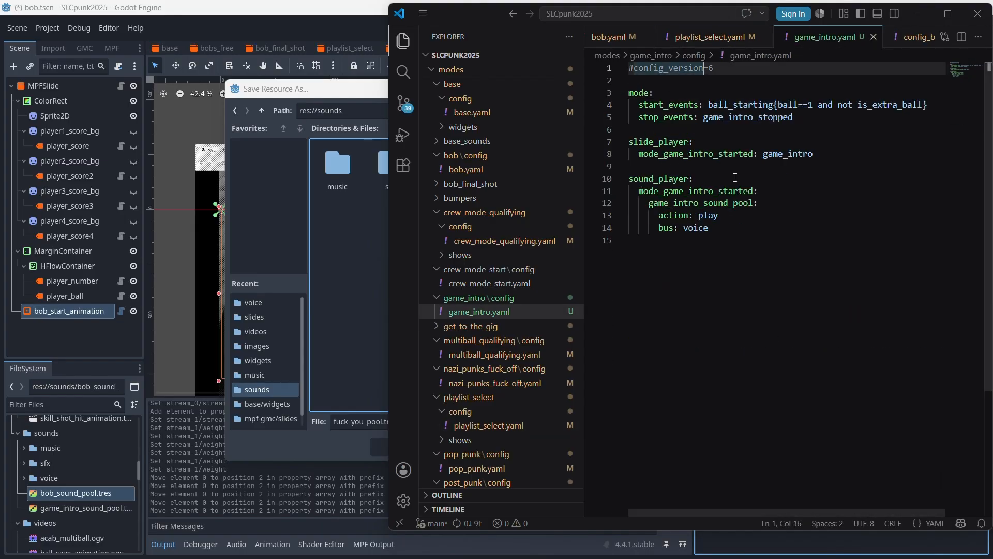
left_click_drag(642, 191, 757, 188)
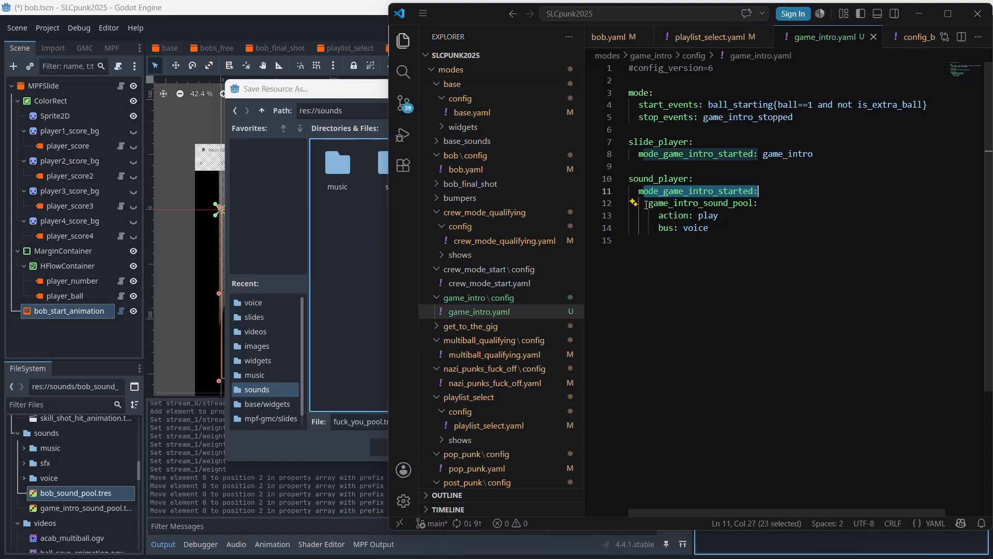
left_click_drag(649, 203, 759, 204)
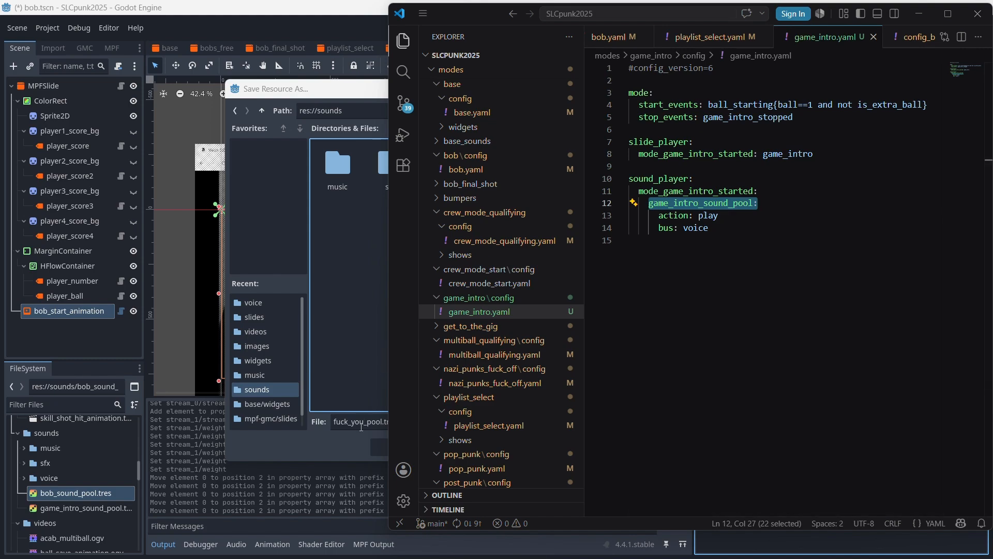
left_click(361, 426)
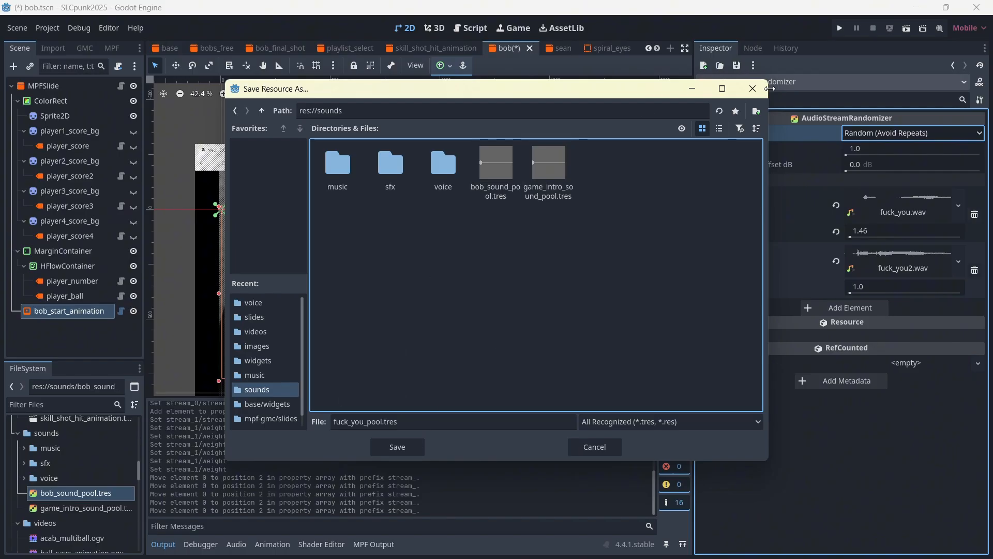
key("Escape")
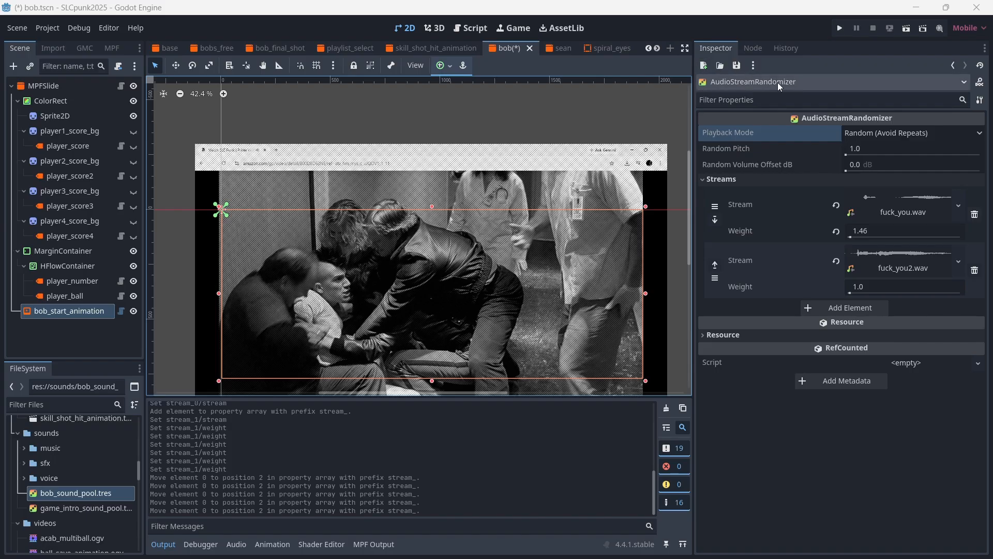
Create a new AudioStreamPlaylist resource and turn on its Shuffle option.
left_click(705, 65)
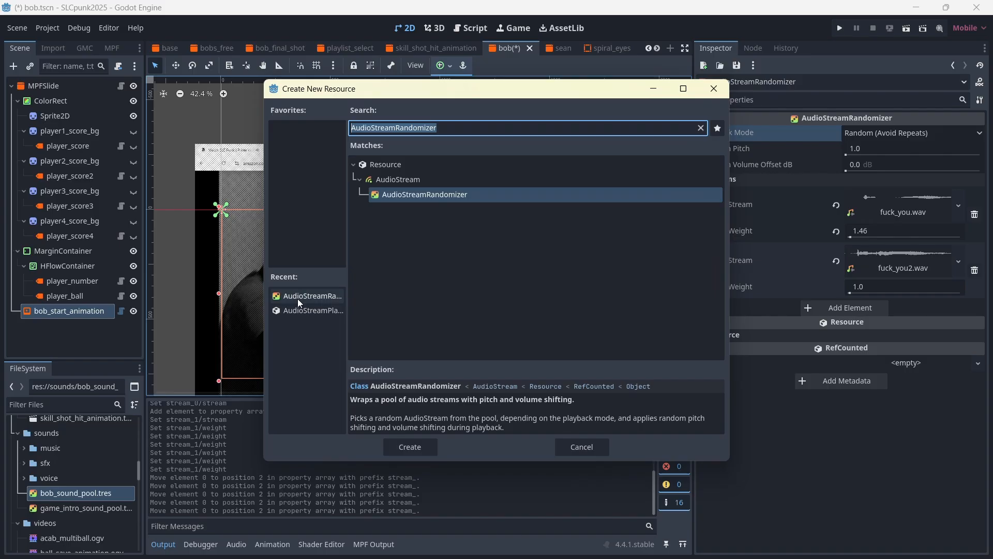
left_click(299, 314)
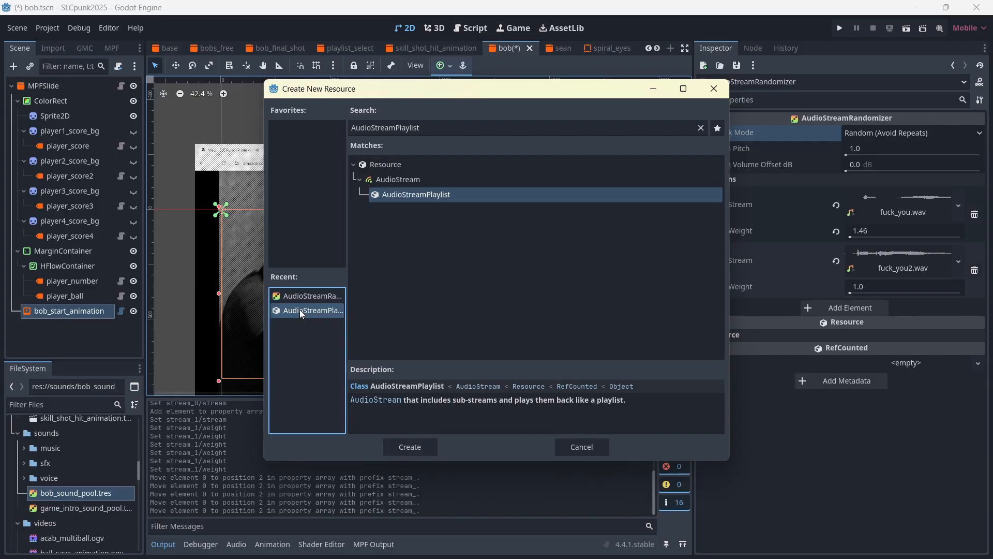
double_click(300, 310)
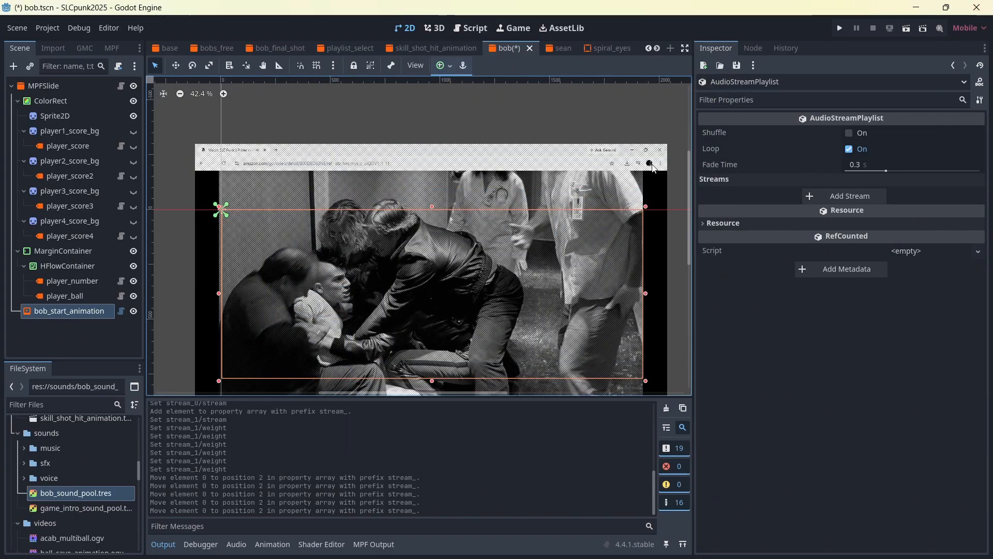
left_click(852, 133)
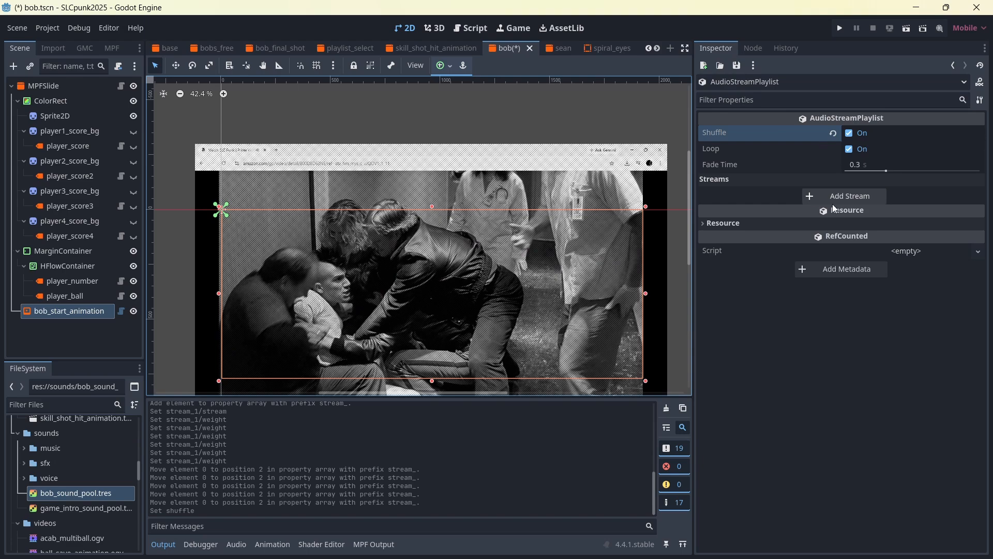
Open pop_punk_playlist.tres from res://sounds/music and examine its stream elements and resource properties.
scroll(57, 459, "up", 3)
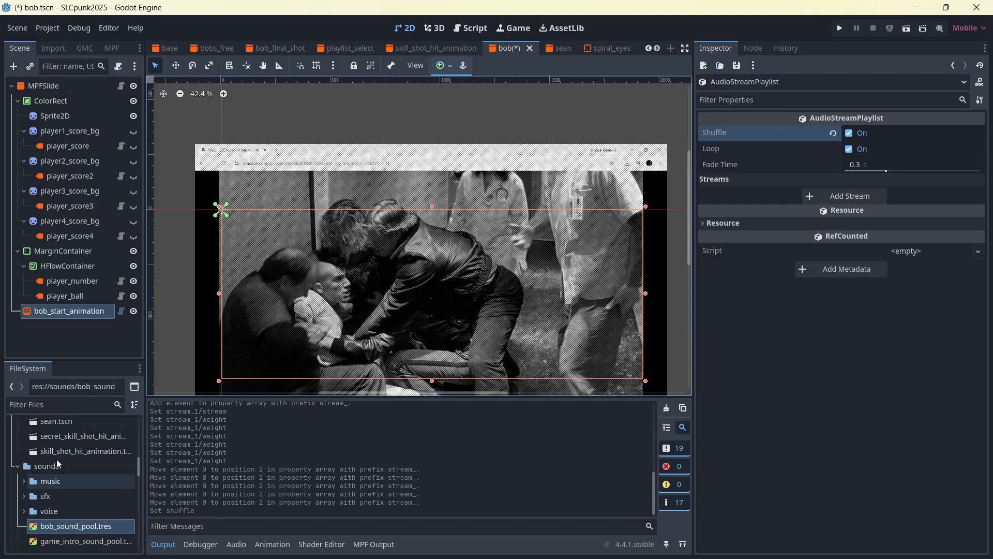
scroll(57, 459, "down", 6)
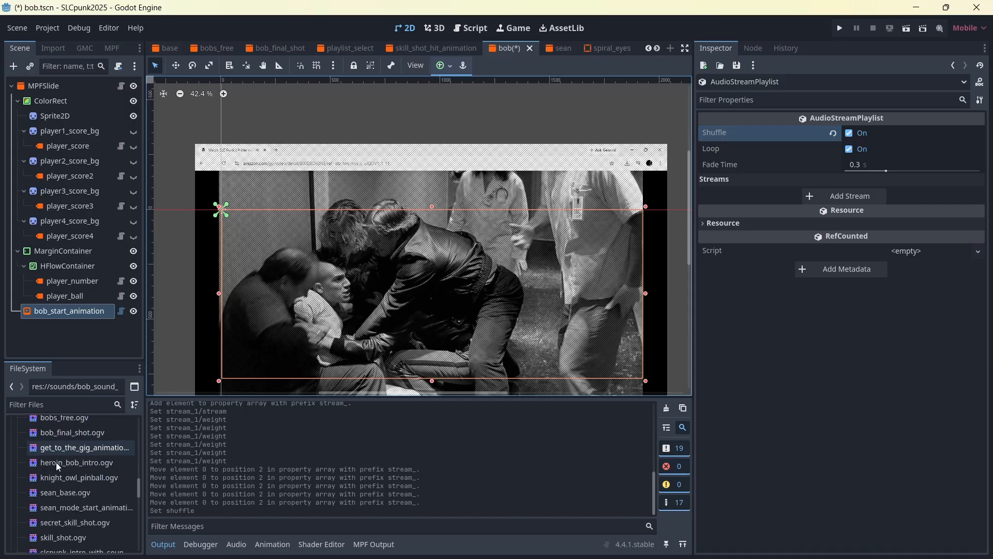
scroll(56, 462, "up", 2)
scroll(56, 462, "up", 2)
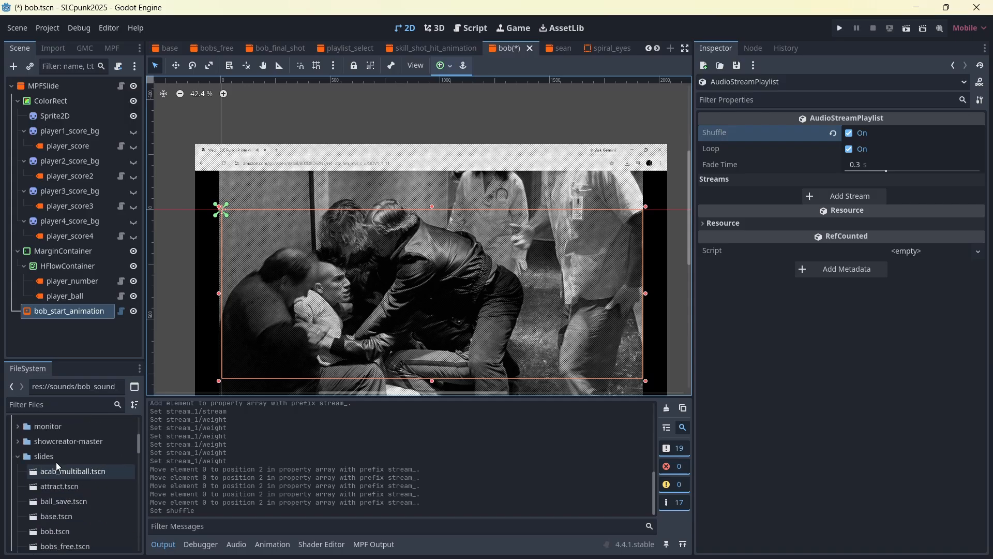
left_click(23, 446)
scroll(74, 467, "down", 5)
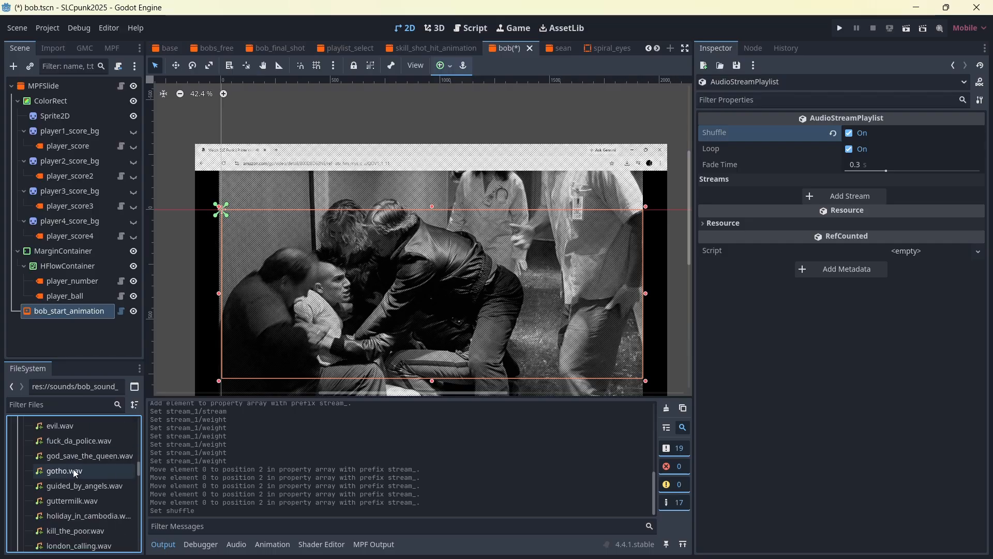
scroll(72, 470, "down", 3)
left_click(78, 452)
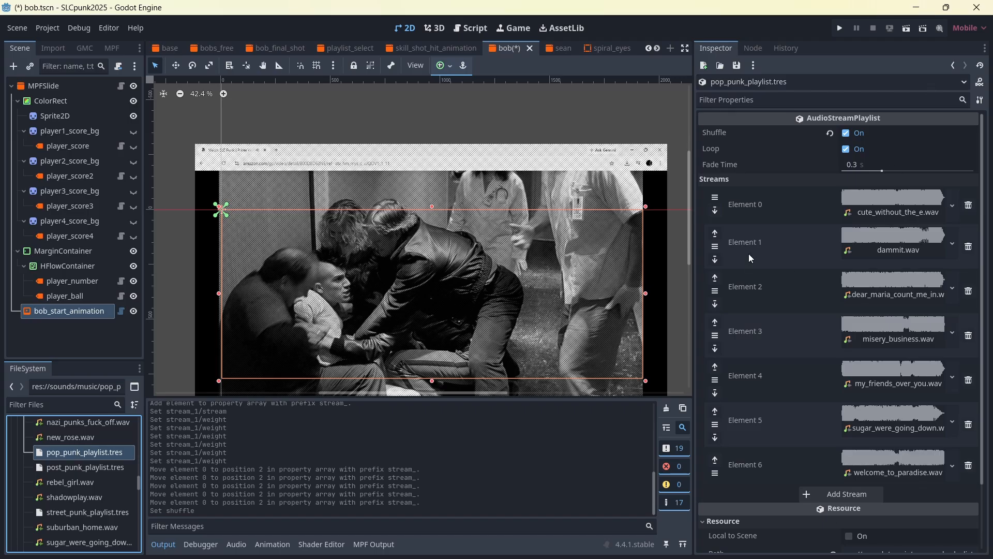
scroll(790, 215, "down", 2)
scroll(792, 249, "up", 2)
scroll(796, 334, "down", 2)
scroll(796, 334, "up", 2)
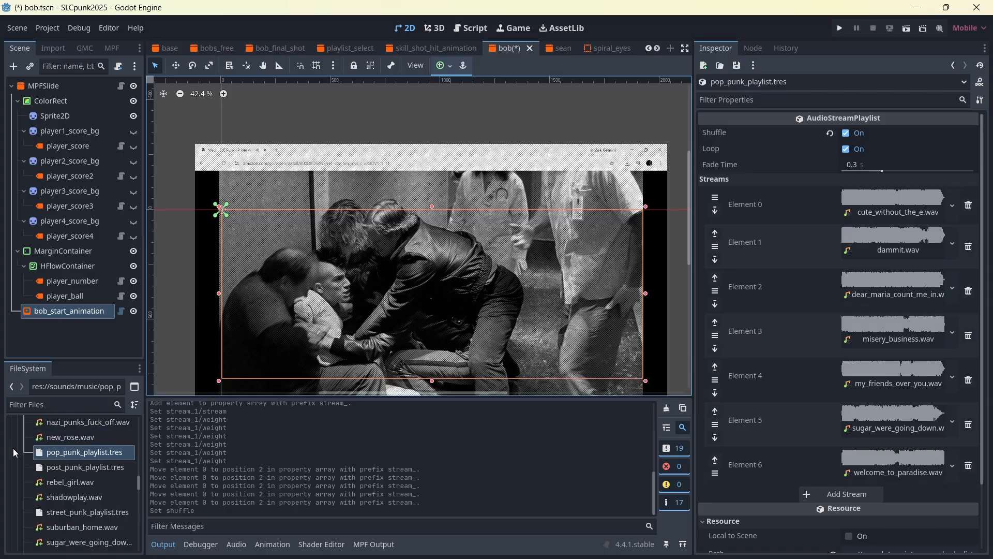
Collapse the music folder and check the file details of bob_sound_pool.tres in res://sounds.
scroll(46, 453, "up", 2)
scroll(46, 456, "up", 5)
scroll(45, 456, "up", 5)
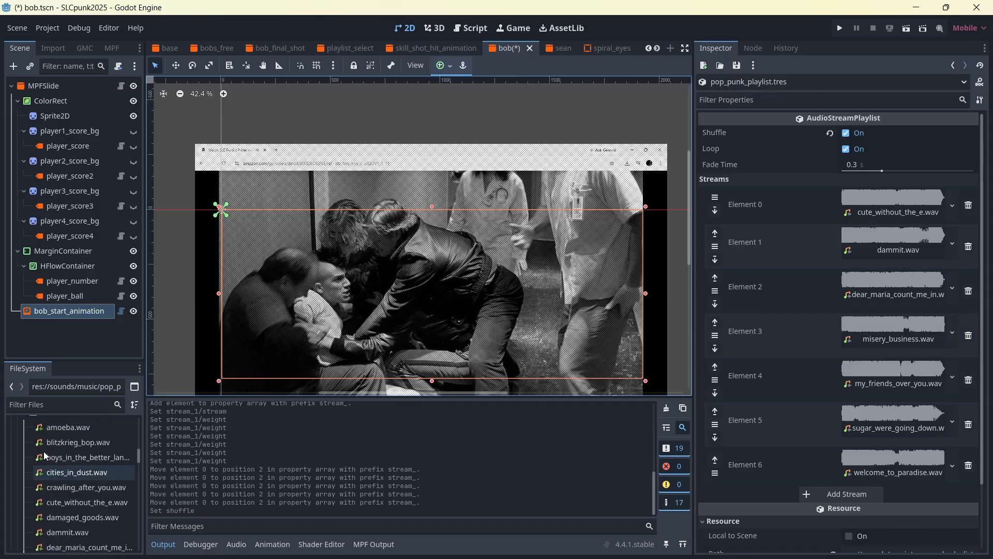
left_click(23, 463)
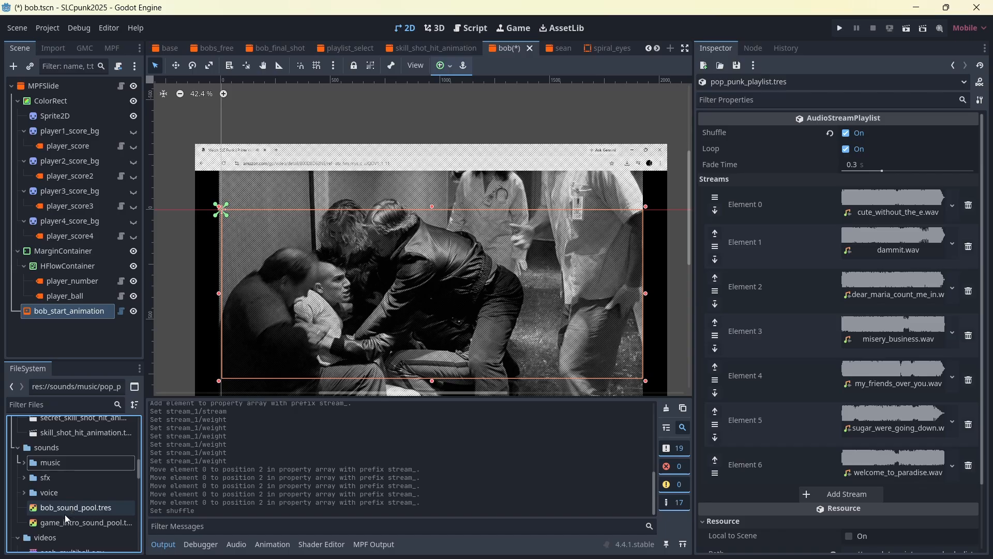
mouse_move(71, 516)
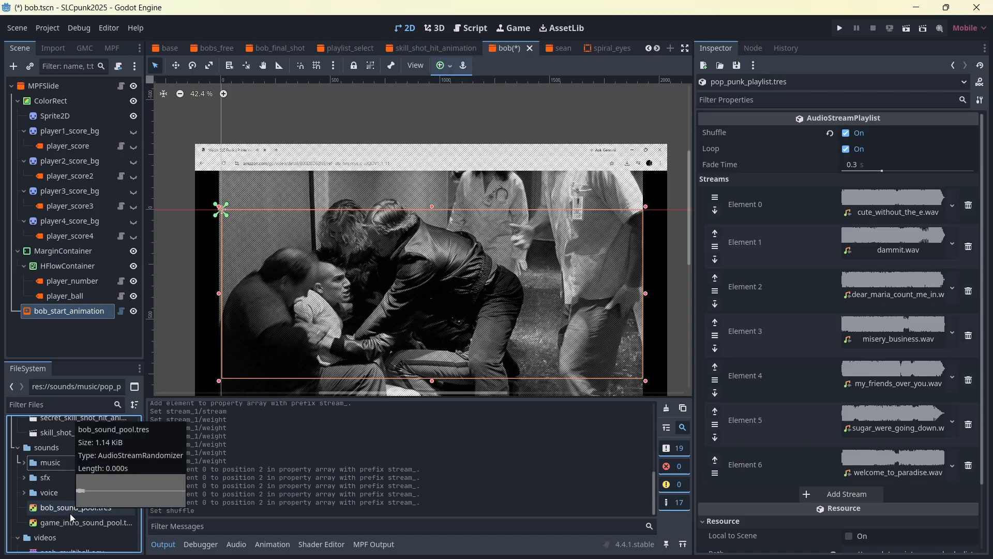